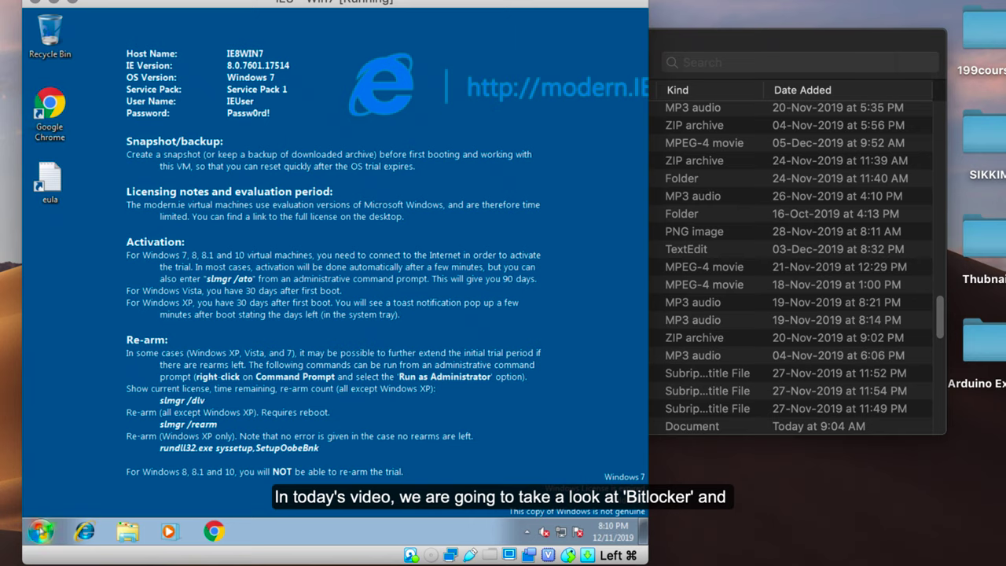
Open Computer and browse the CD Drive (E:) and Windows 7 (C:) drives
click(41, 532)
click(219, 344)
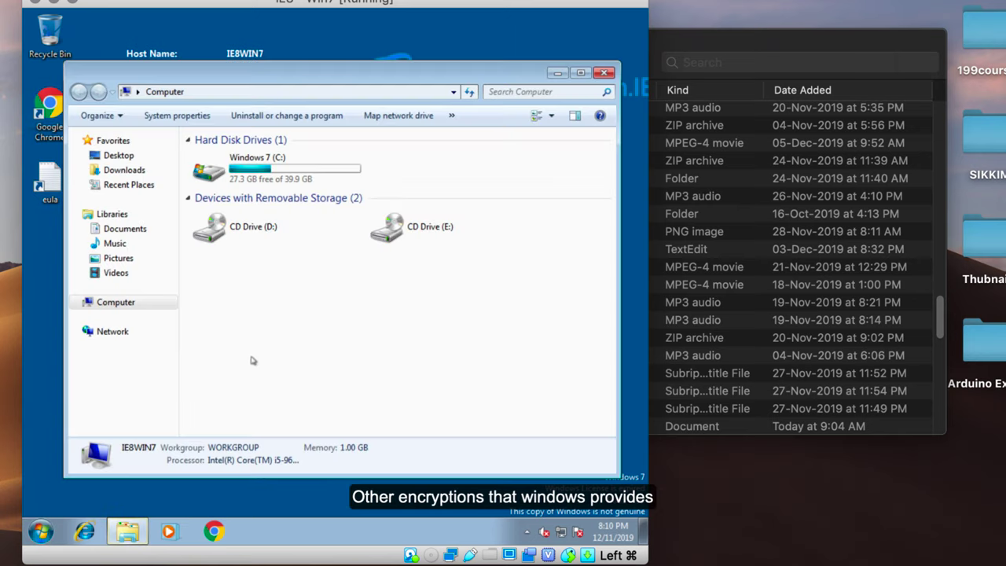
click(448, 227)
double_click(447, 228)
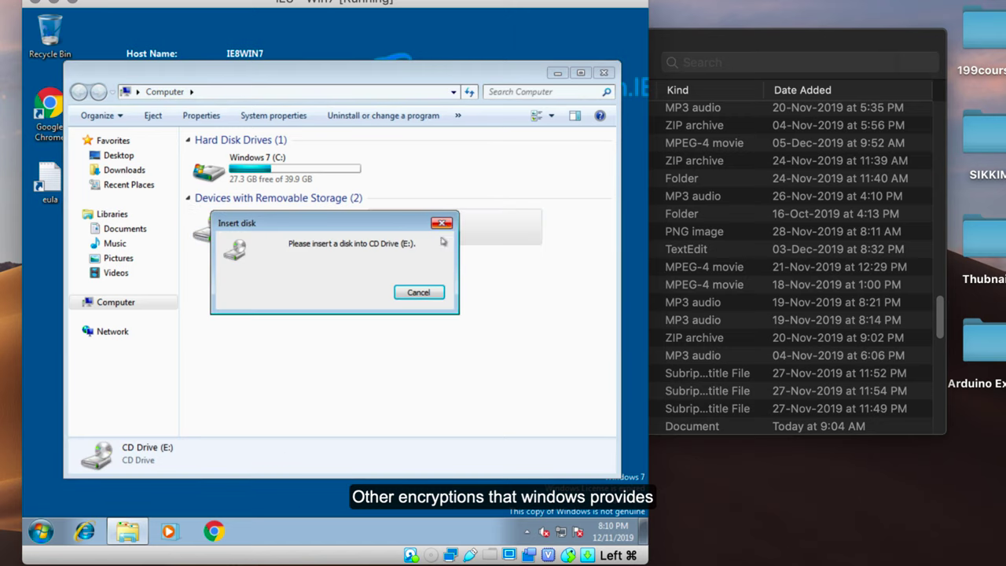
click(420, 292)
double_click(267, 173)
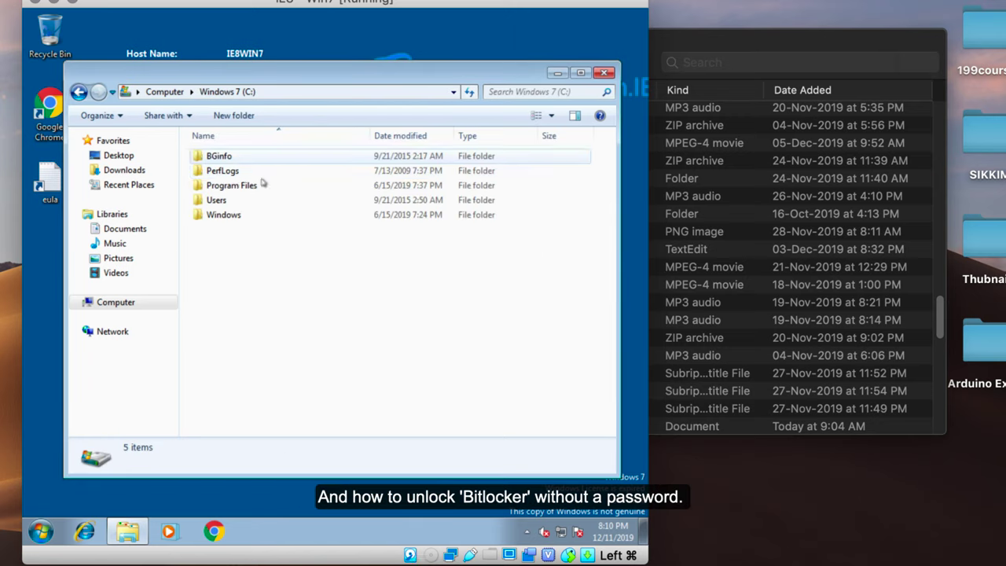
click(79, 91)
Check the Windows 7 (C:) drive's properties, then turn on BitLocker for it
right_click(221, 164)
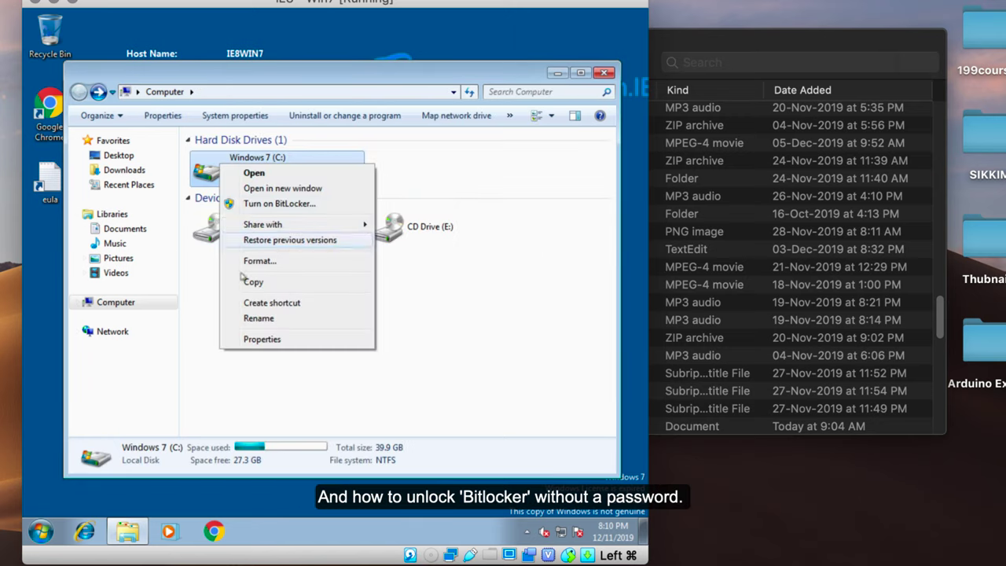
click(259, 338)
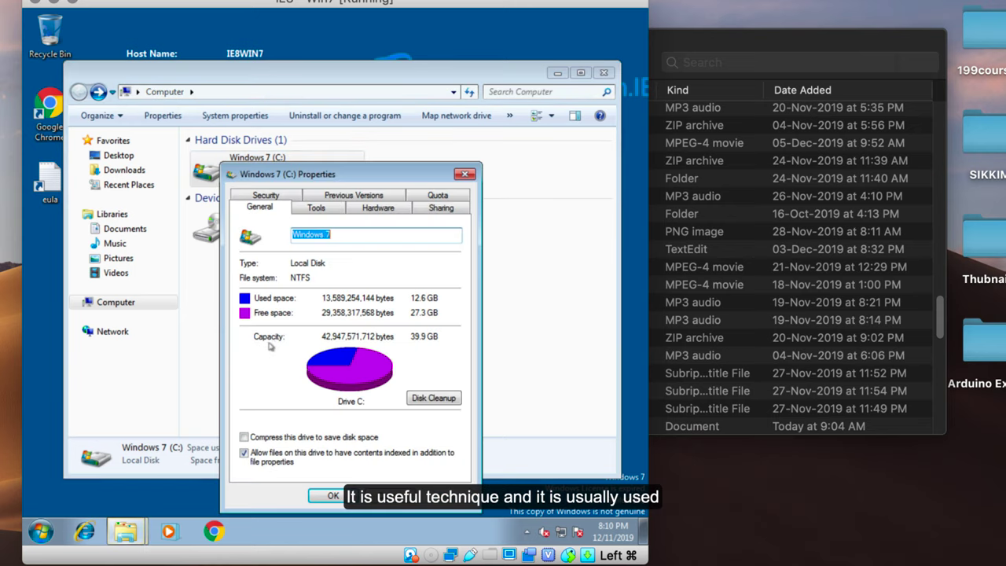
click(465, 174)
right_click(282, 157)
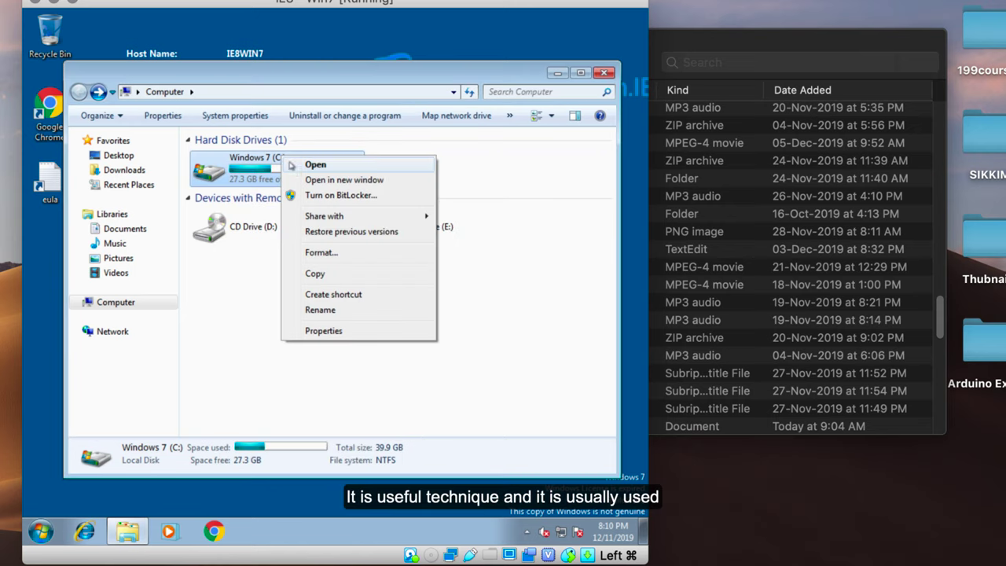
click(312, 196)
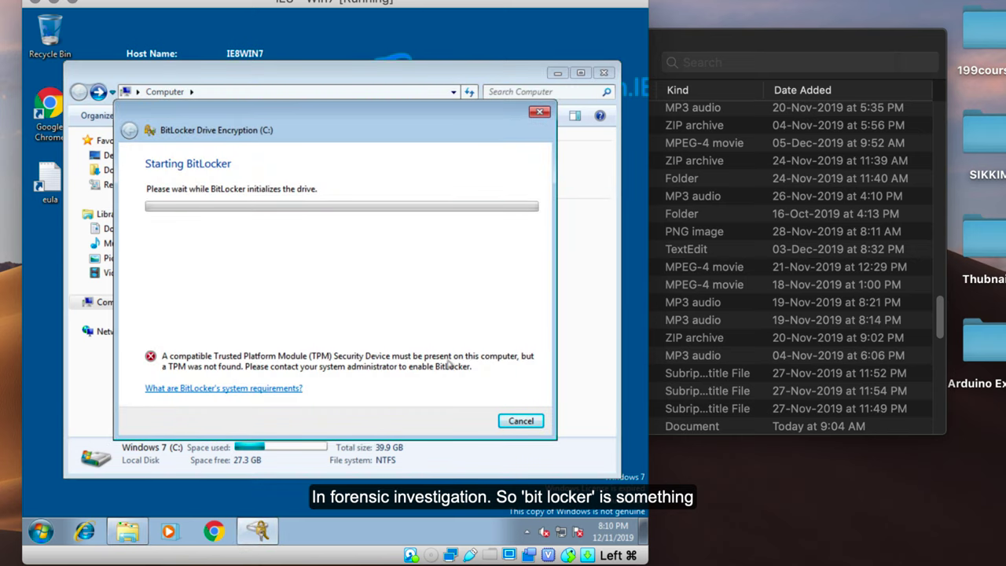
Read BitLocker's system-drive hardware requirements in Help, then cancel the BitLocker setup
click(285, 390)
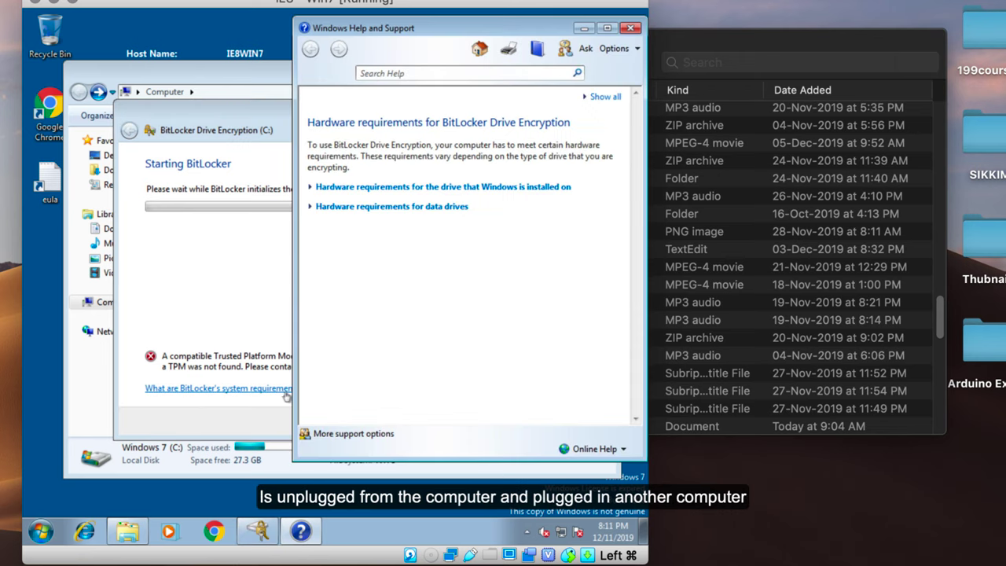
click(408, 189)
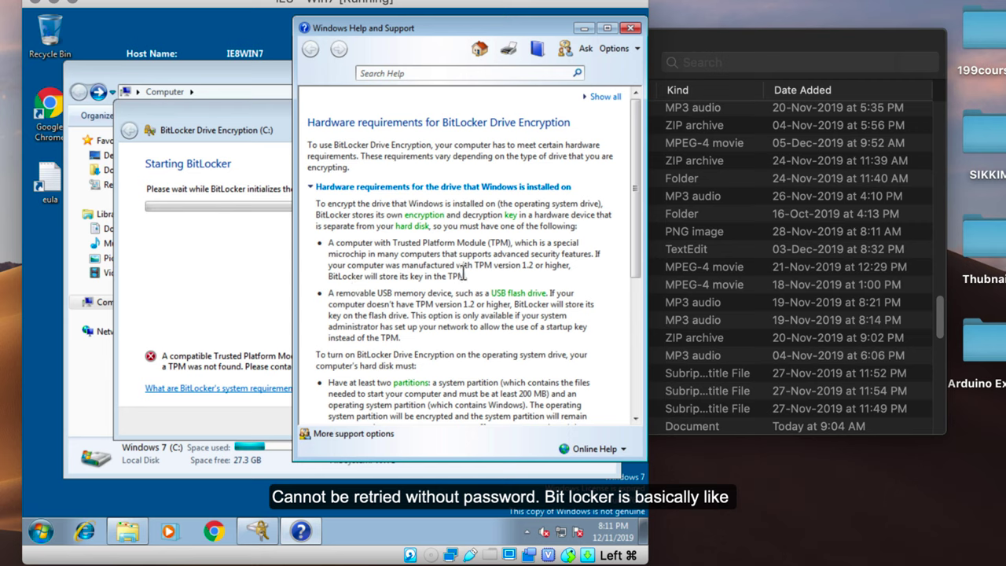
drag(634, 232, 630, 408)
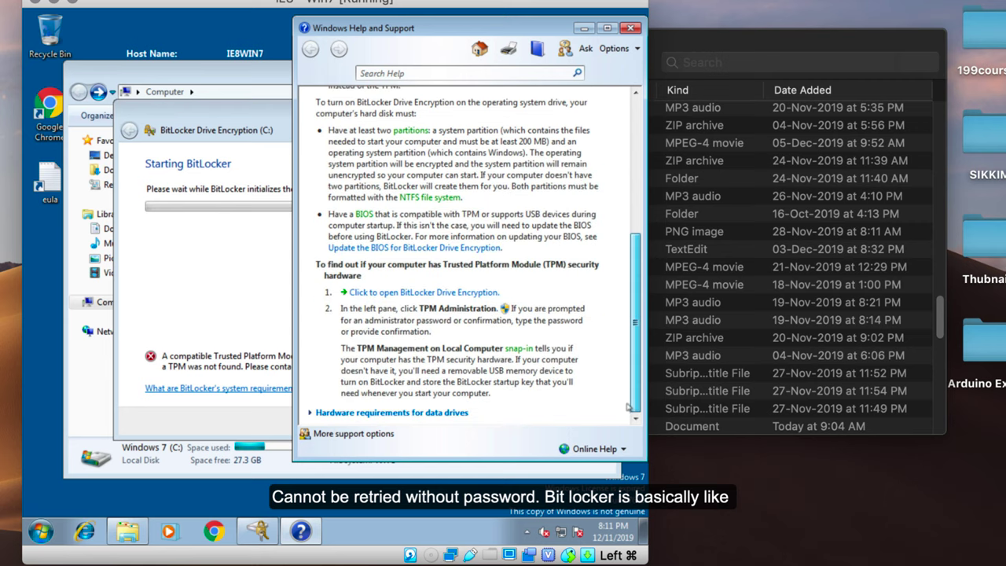
click(631, 28)
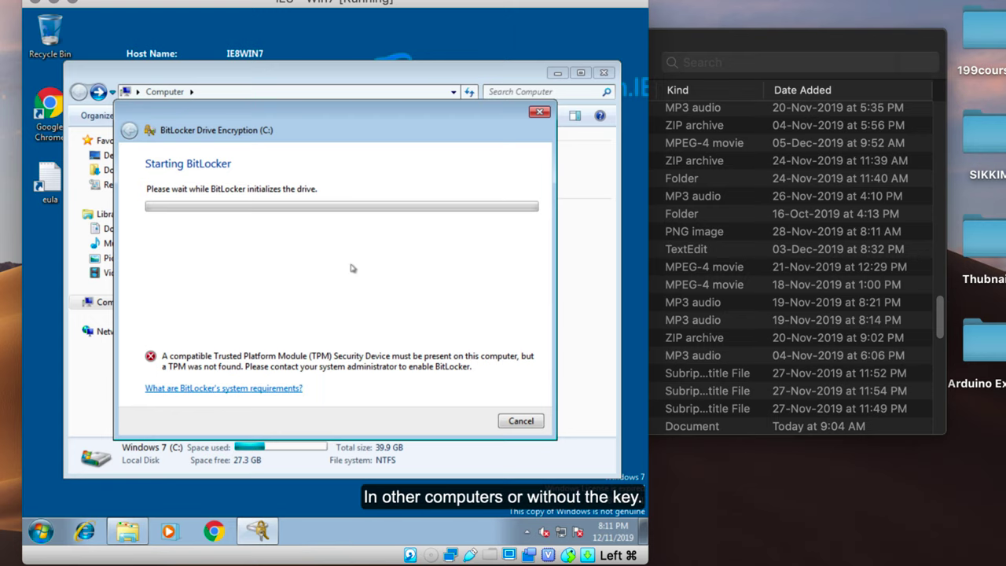
click(505, 421)
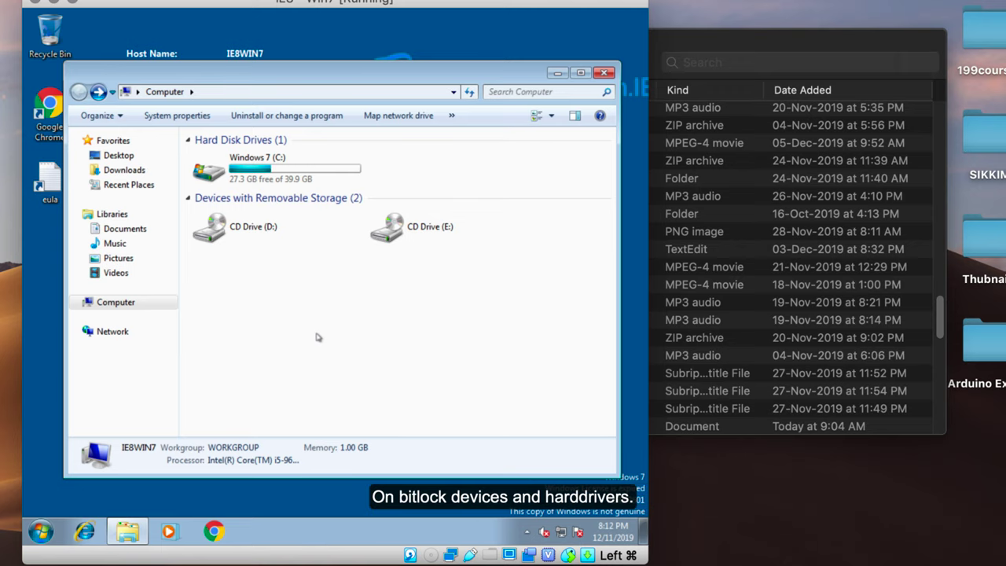
Select the Windows 7 (C:) drive and bring up the Start menu
click(272, 161)
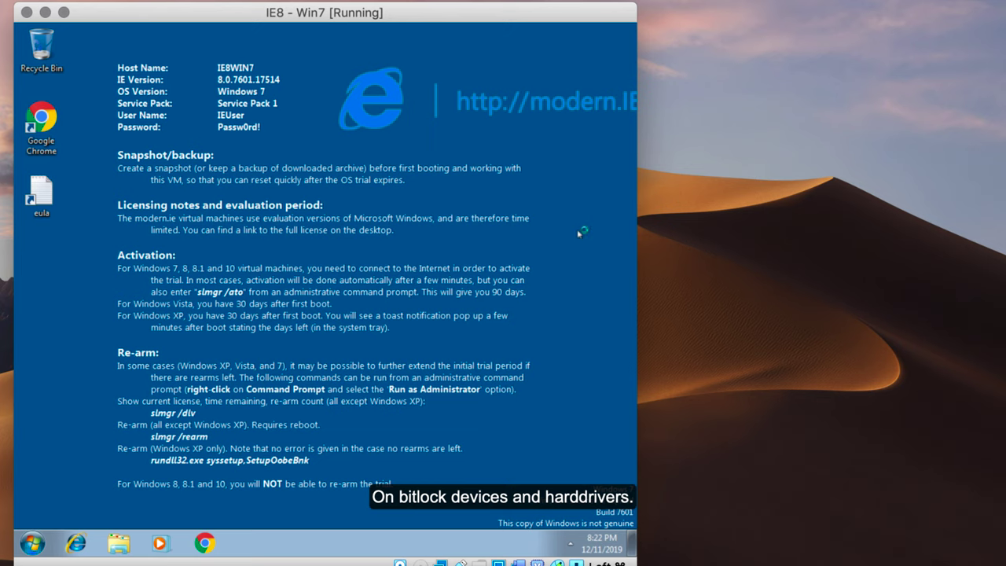
click(33, 542)
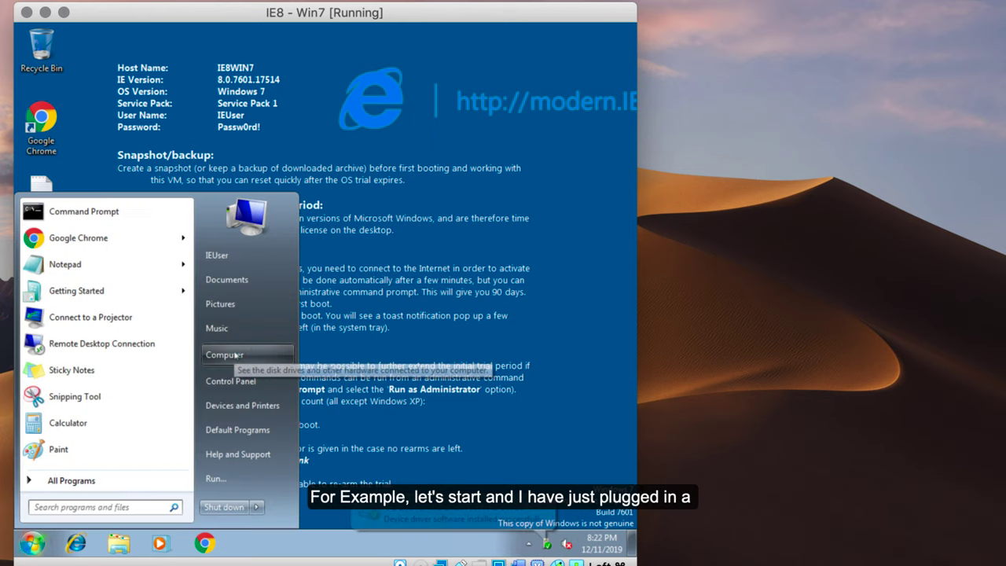
Open Computer and check the driver installation details for the newly attached hard disk
key(Return)
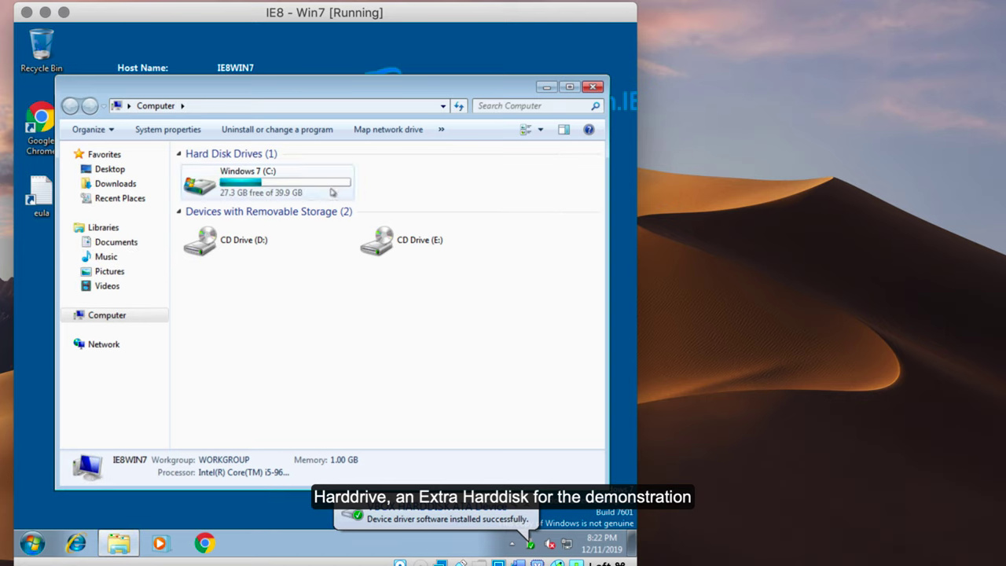
click(527, 541)
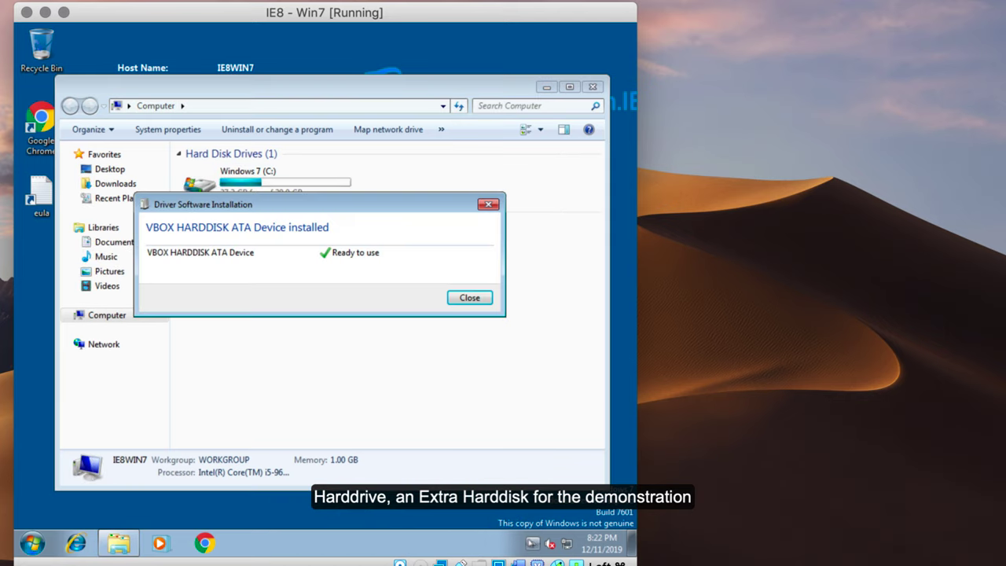
click(467, 298)
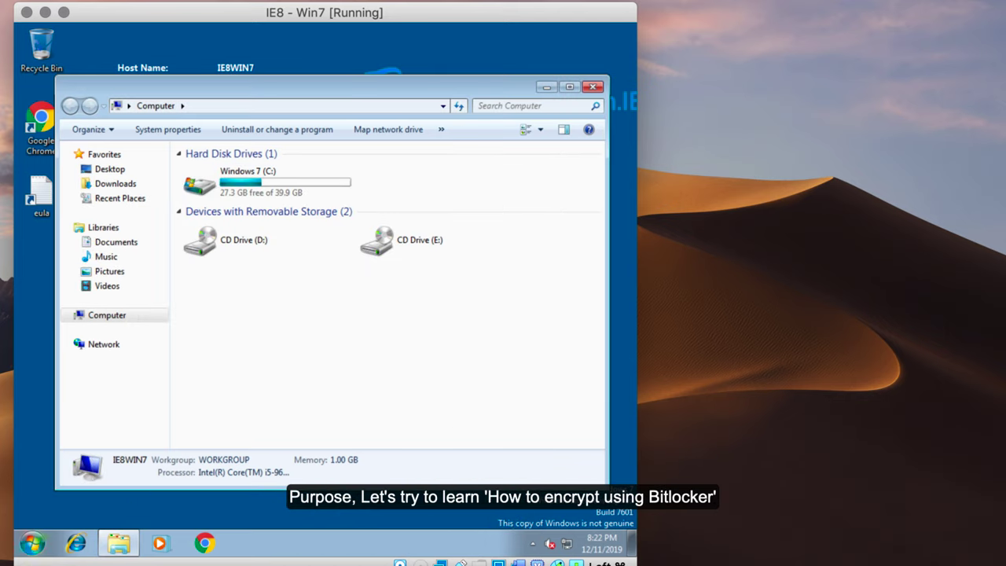
Launch Disk Management through a 'disk' search and initialize Disk 1 with MBR partitioning
click(37, 522)
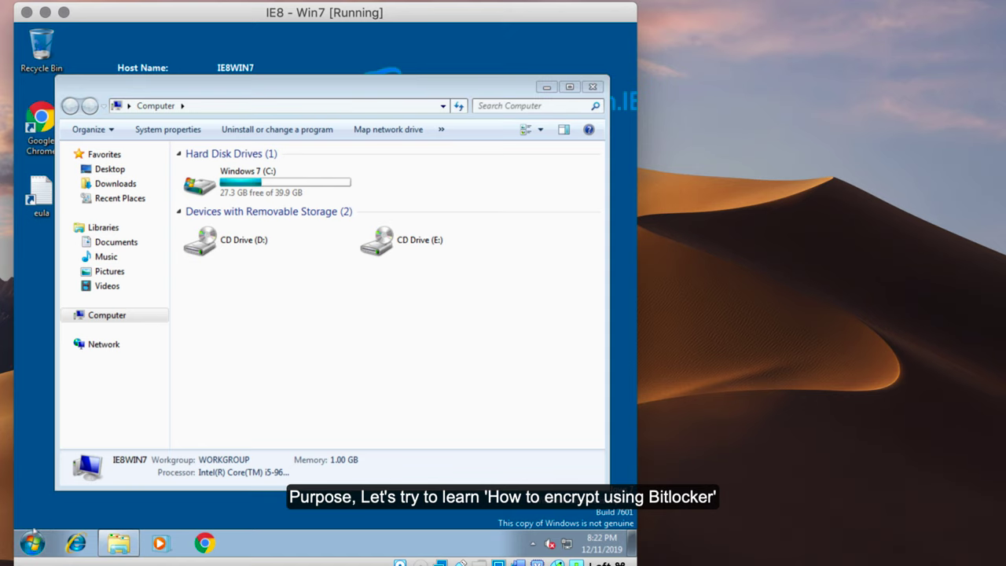
click(34, 531)
text(disk)
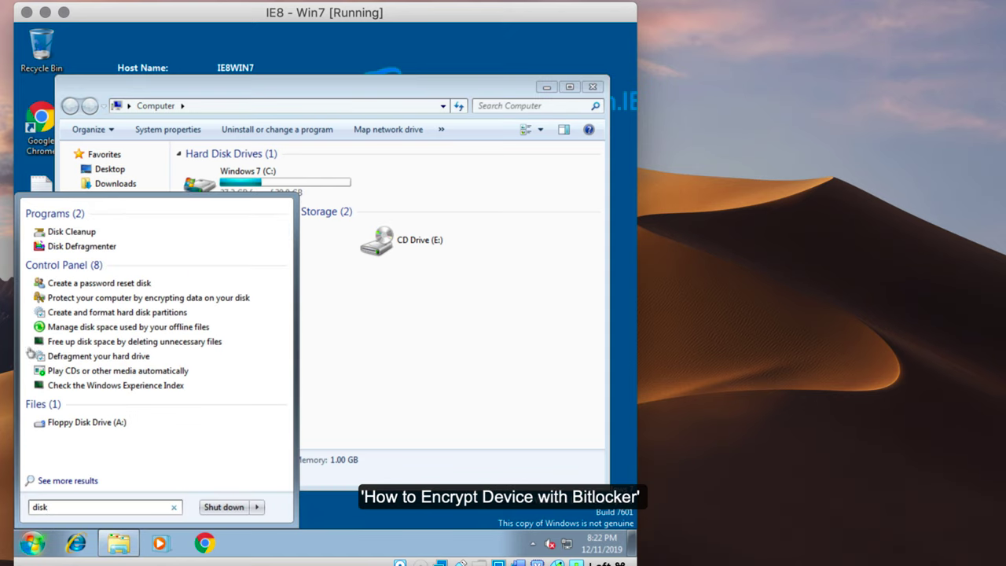
click(90, 312)
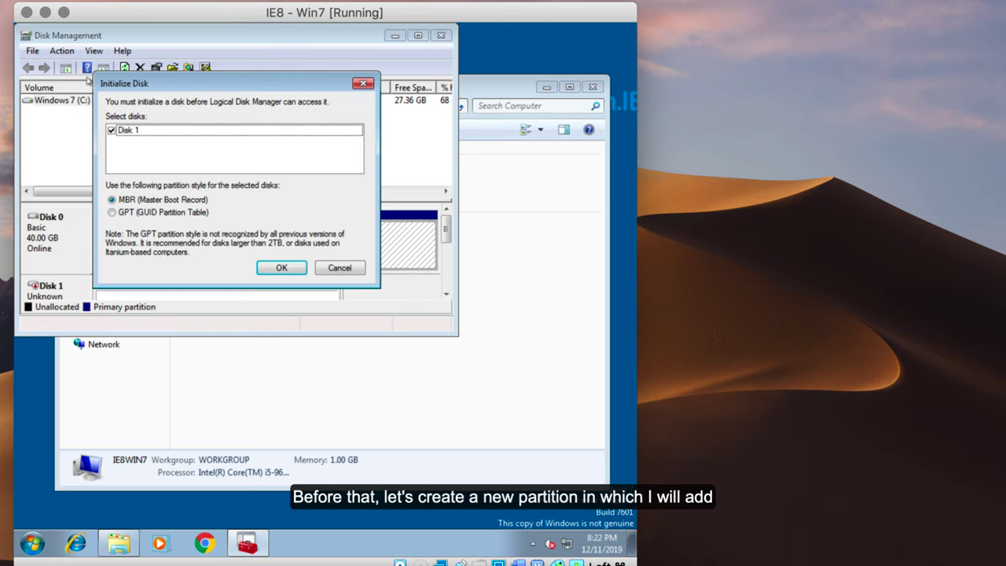
click(280, 267)
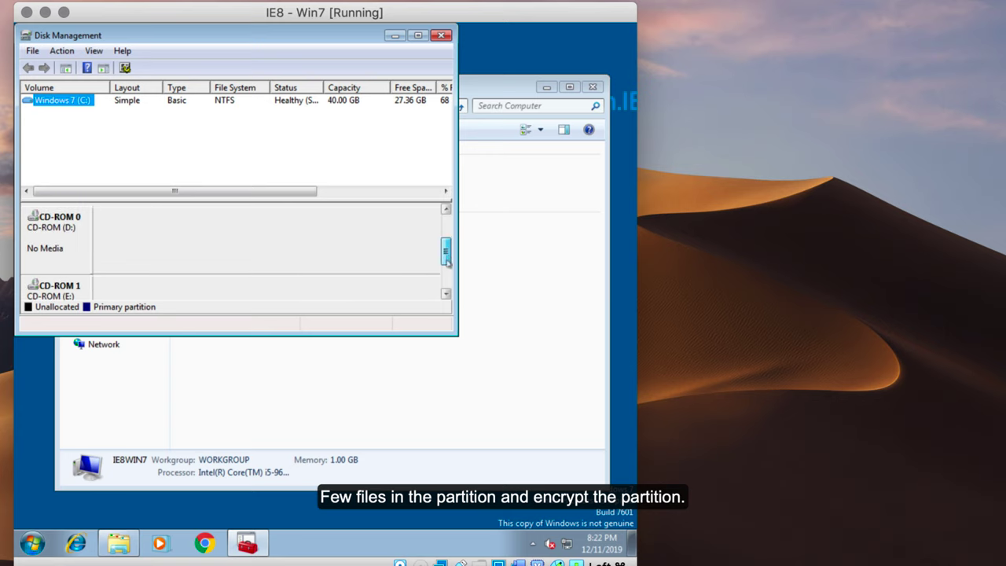
Create a 2015 MB NTFS simple volume as drive F: on Disk 1, then open New Volume (F:)
right_click(239, 286)
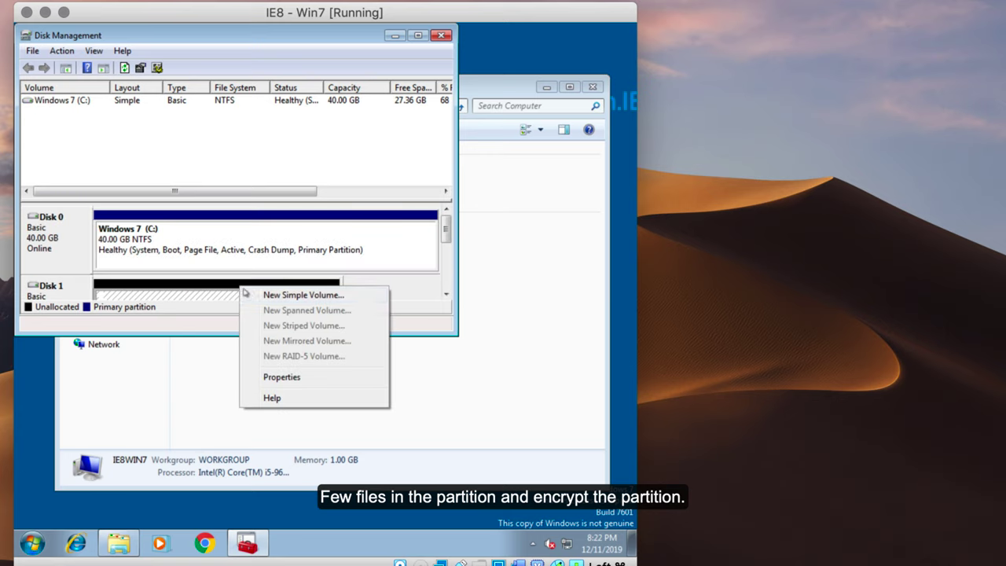
click(249, 295)
click(290, 349)
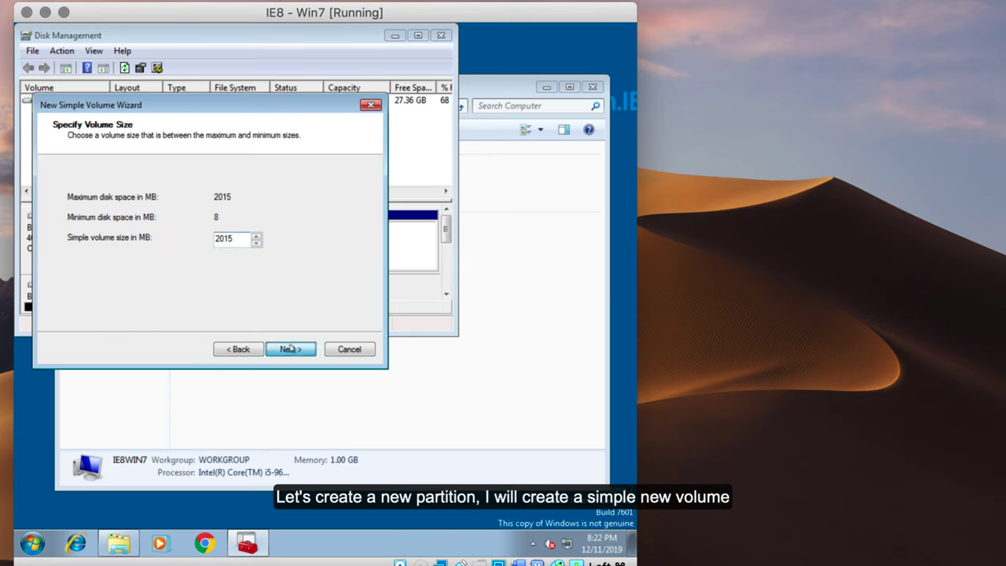
click(290, 349)
click(290, 349)
click(290, 348)
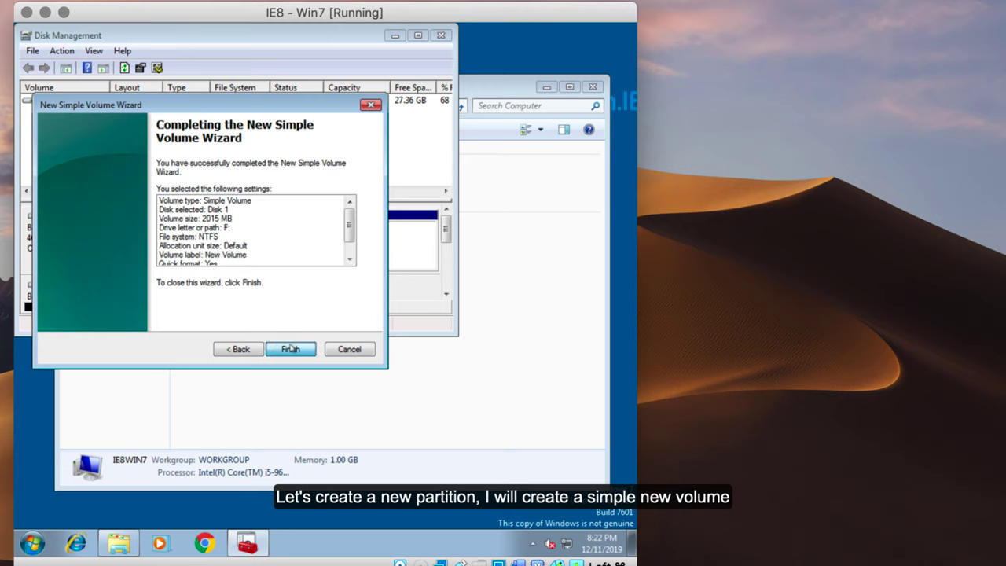
click(290, 349)
click(444, 34)
click(424, 103)
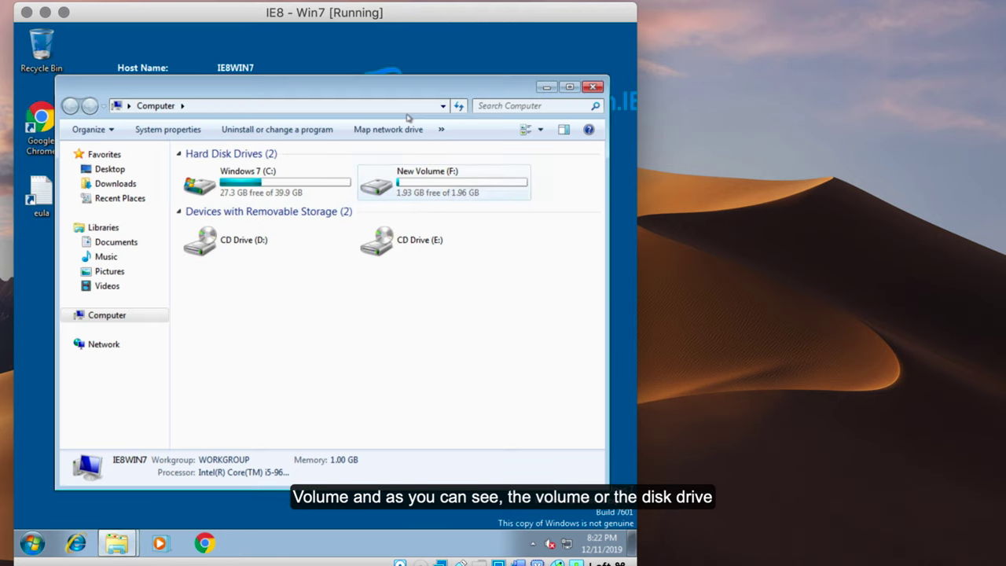
double_click(429, 188)
Copy Kalimba, Maid with the Flaxen Hair and Sleep Away mp3s from Sample Music onto New Volume (F:)
drag(152, 93, 205, 82)
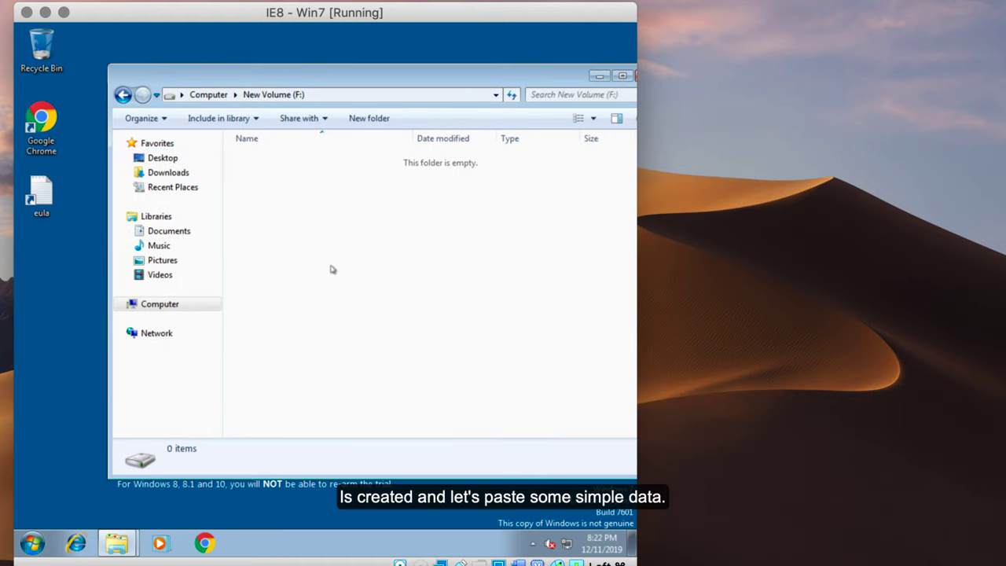
click(149, 246)
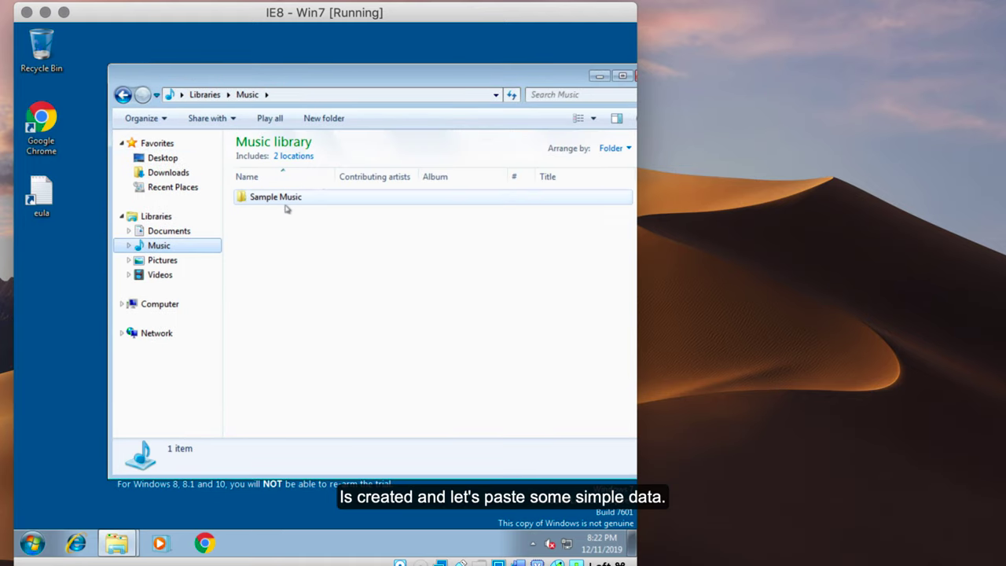
click(284, 202)
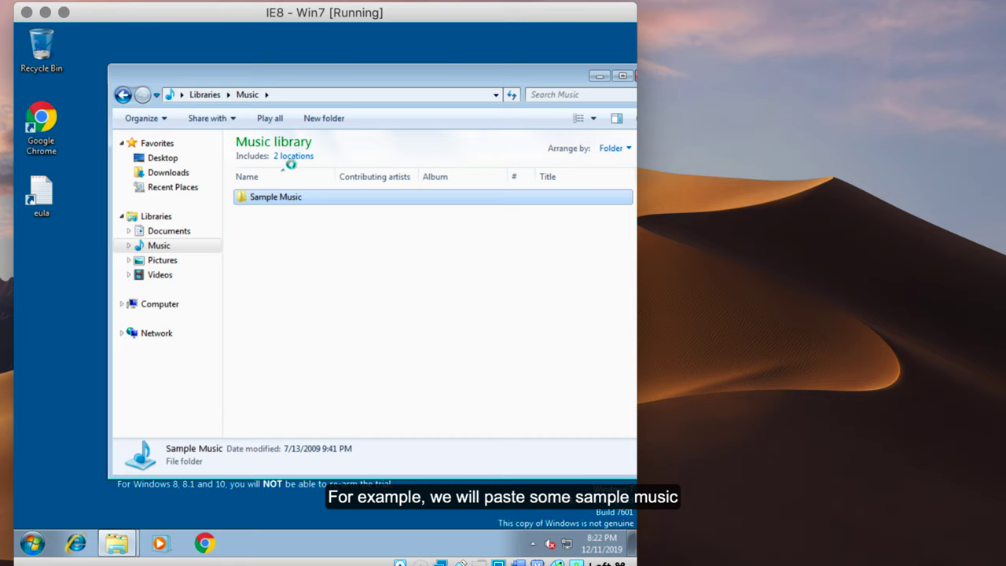
double_click(302, 197)
drag(288, 270, 252, 193)
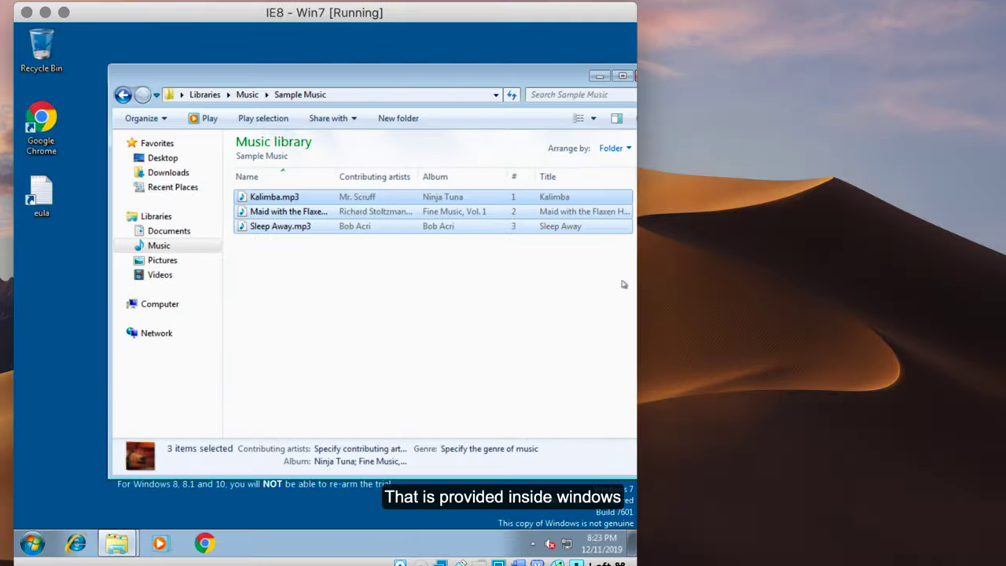
click(497, 272)
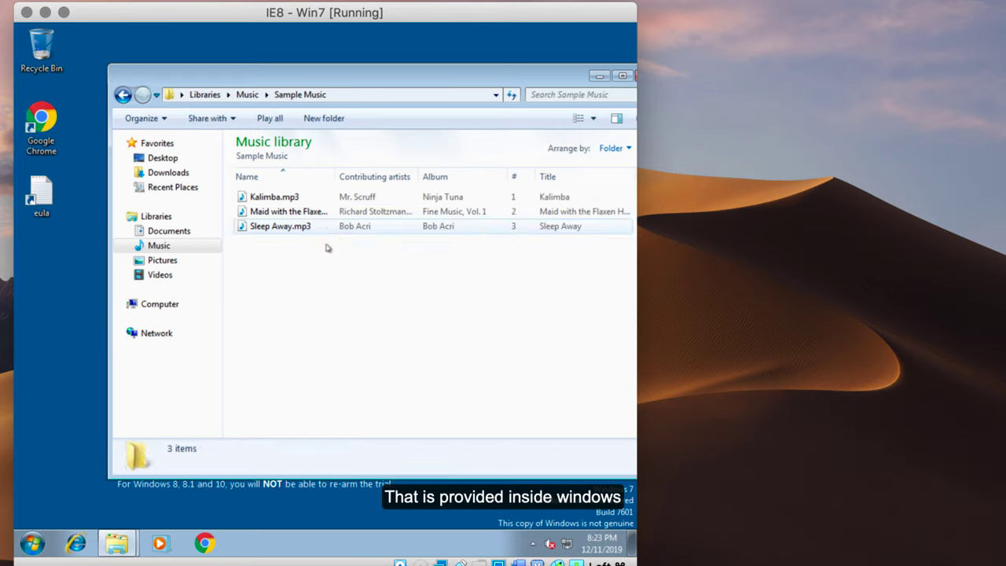
drag(328, 247, 322, 145)
click(174, 304)
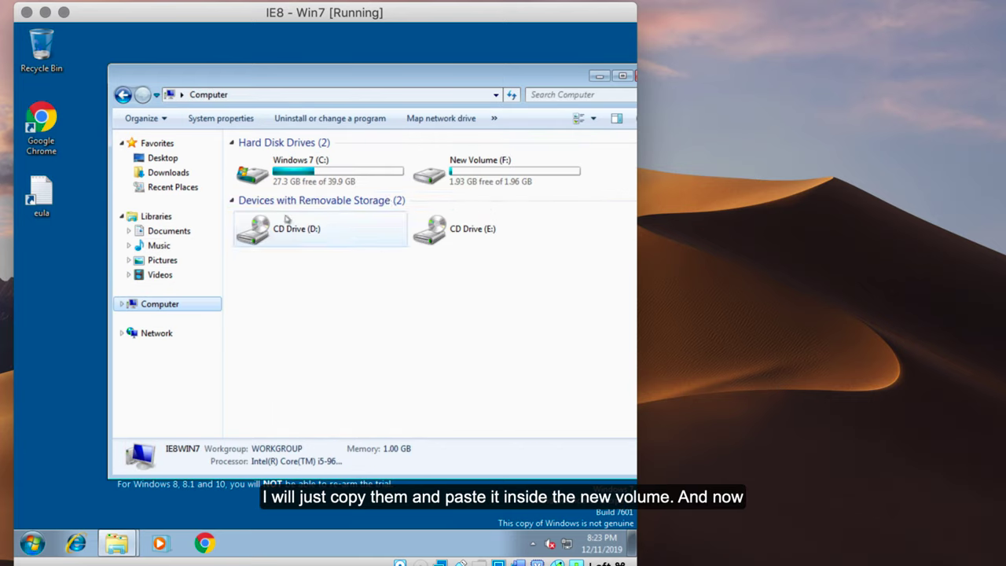
double_click(464, 169)
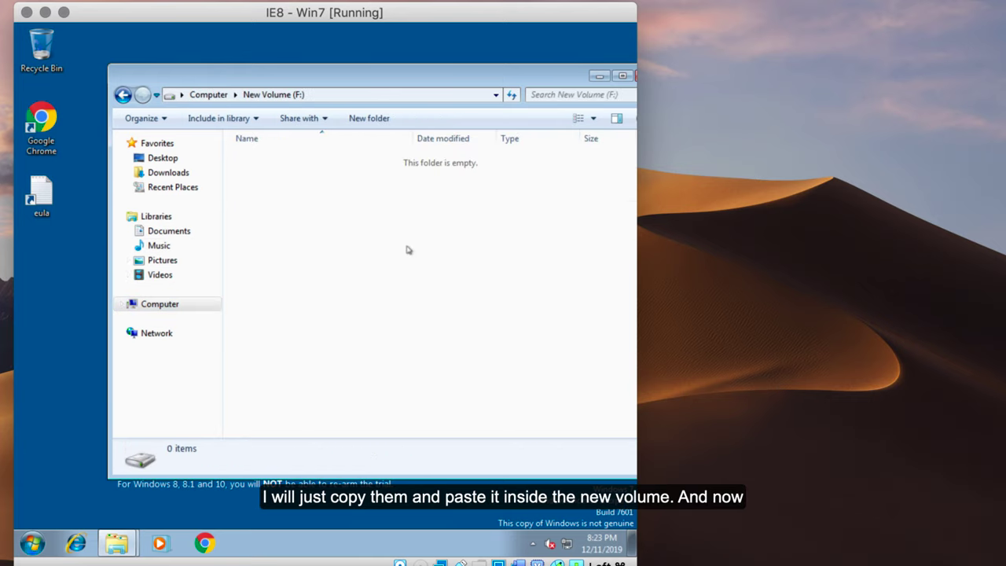
key(ctrl+v)
click(408, 250)
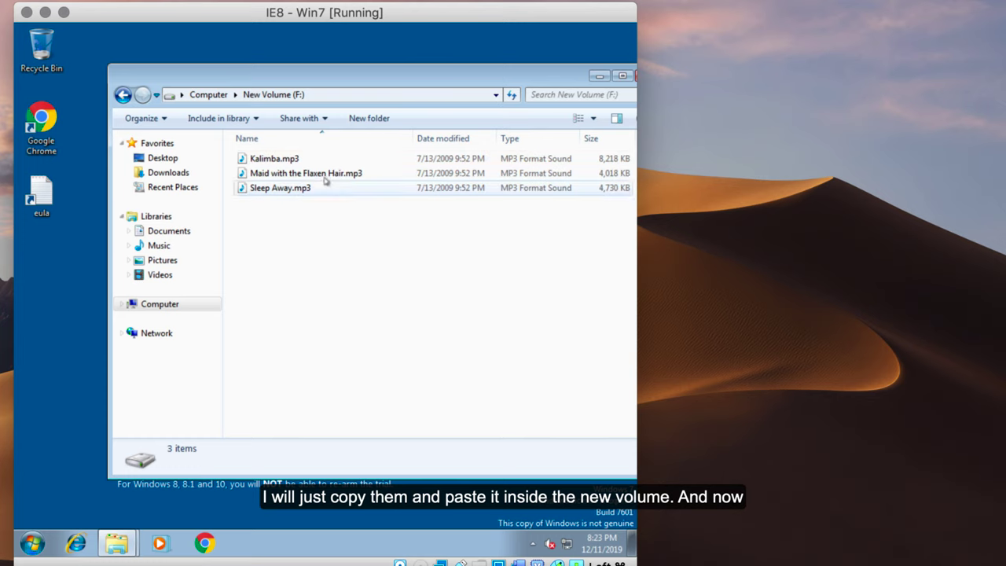
Rename New Volume (F:) to 'Bitlocker', granting administrator permission
click(124, 95)
right_click(438, 166)
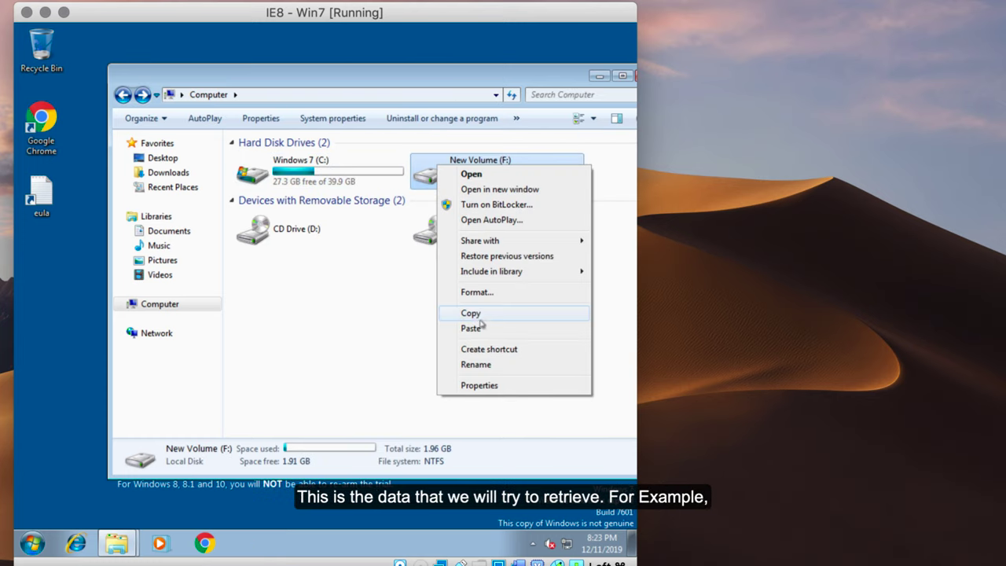
click(481, 364)
text(Bitlo)
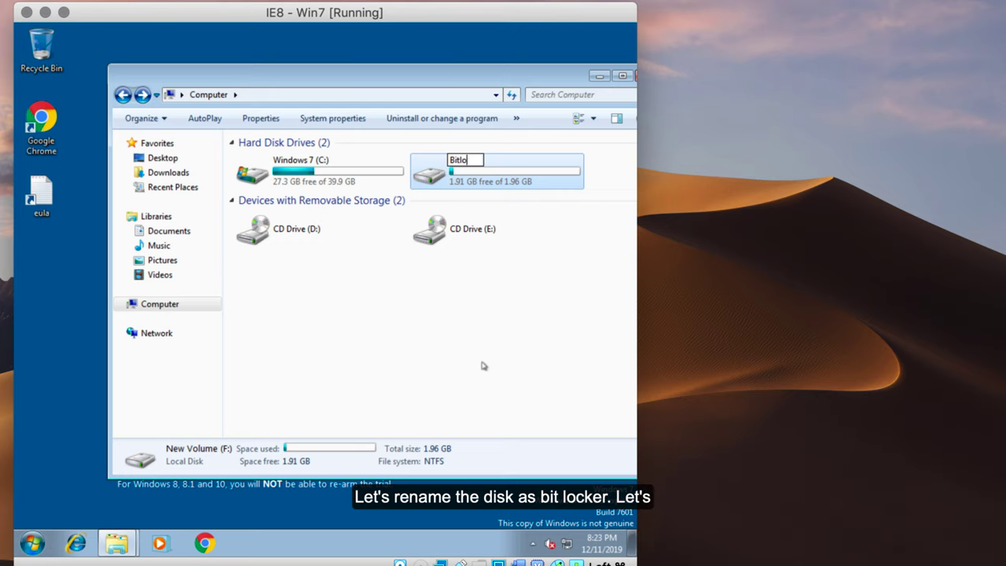
text(cker)
key(Return)
click(345, 292)
right_click(482, 174)
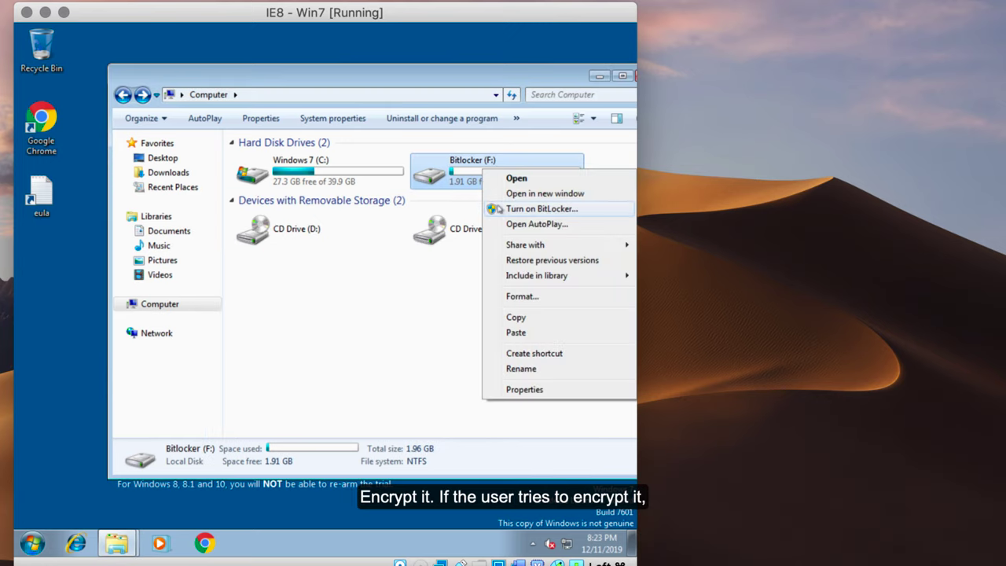
Turn on BitLocker for Bitlocker (F:) and choose password unlocking instead of a smart card
click(507, 203)
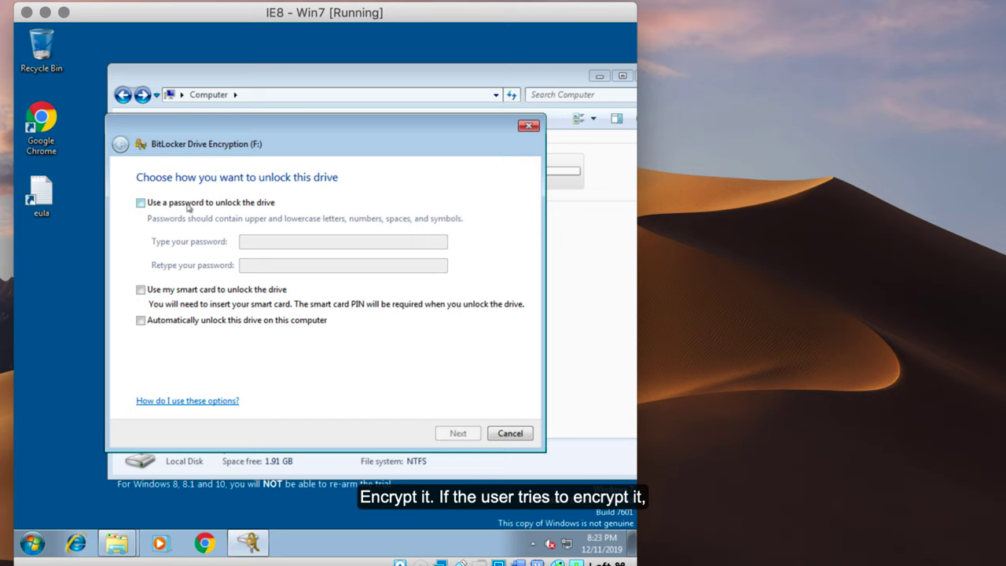
click(214, 203)
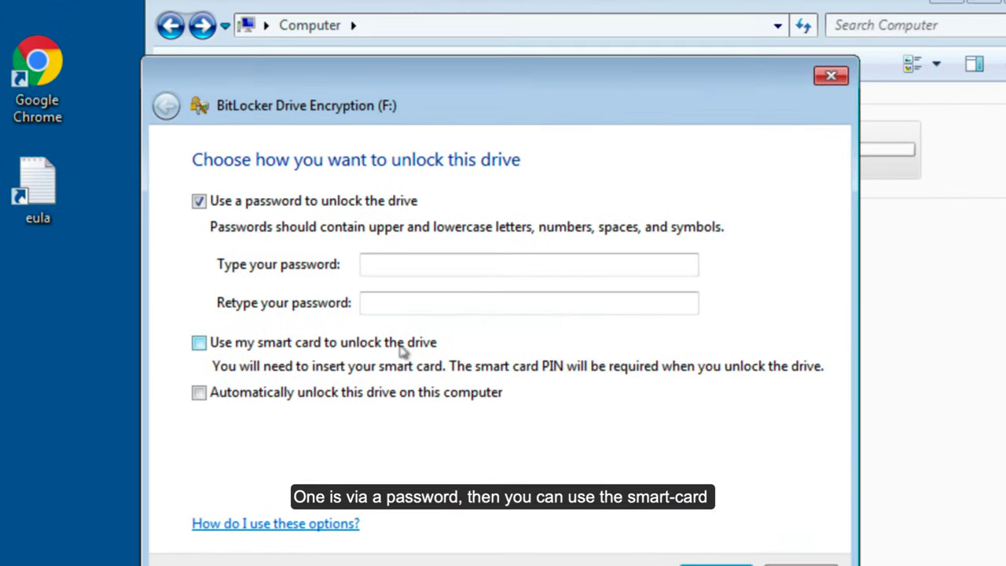
click(403, 351)
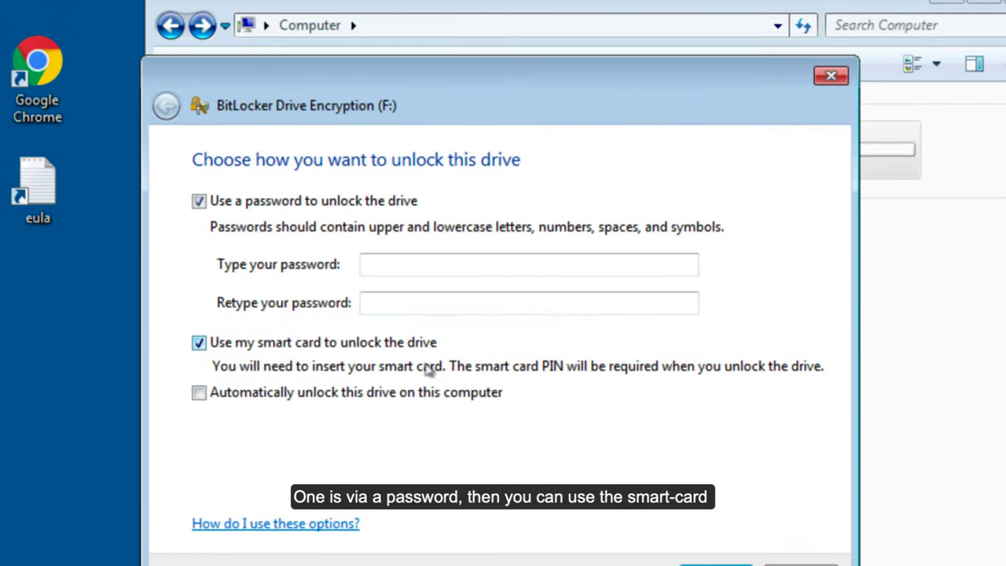
click(260, 346)
Enter and confirm the drive's unlock password, retyping both fields before continuing
click(394, 271)
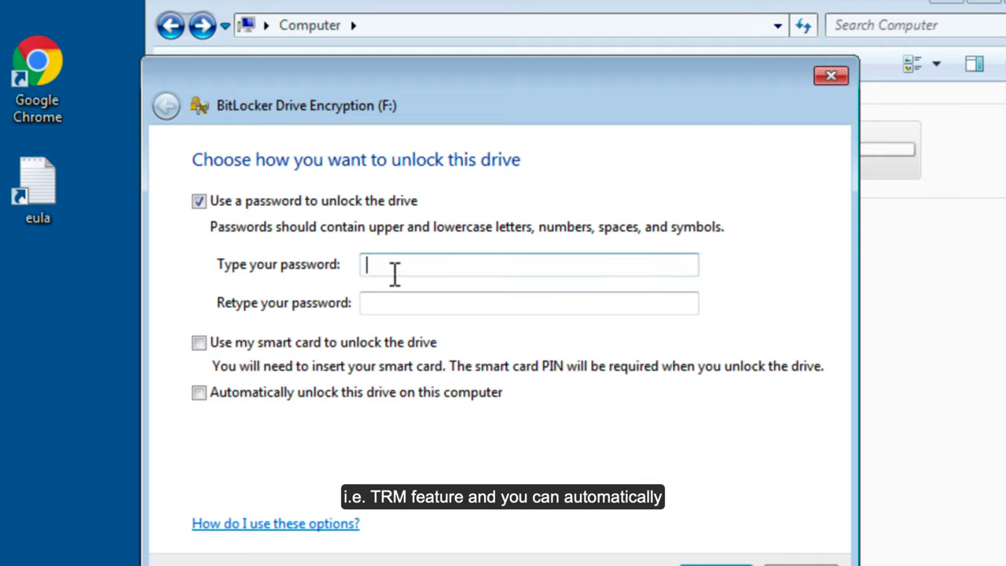
text(pass)
key(ctrl+a)
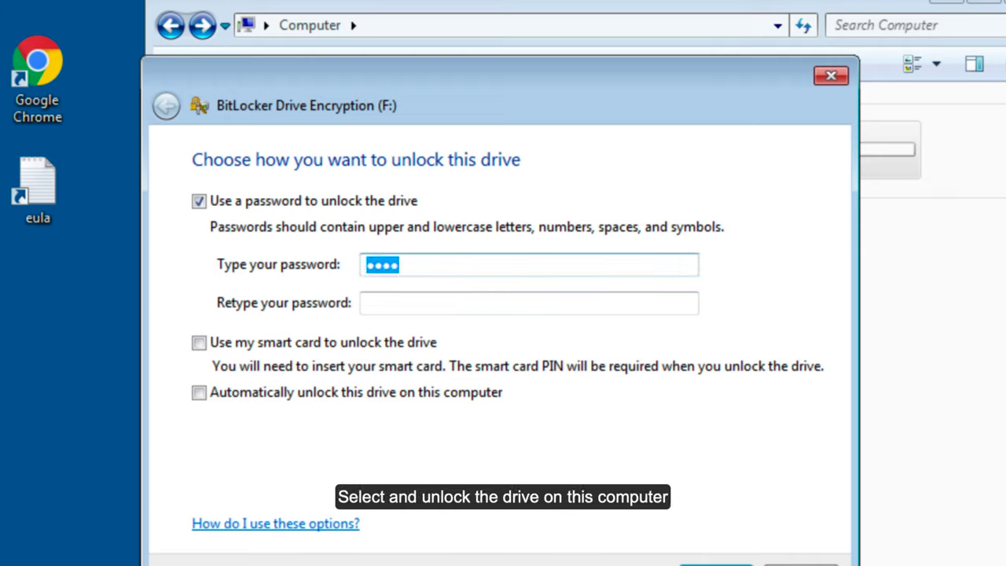
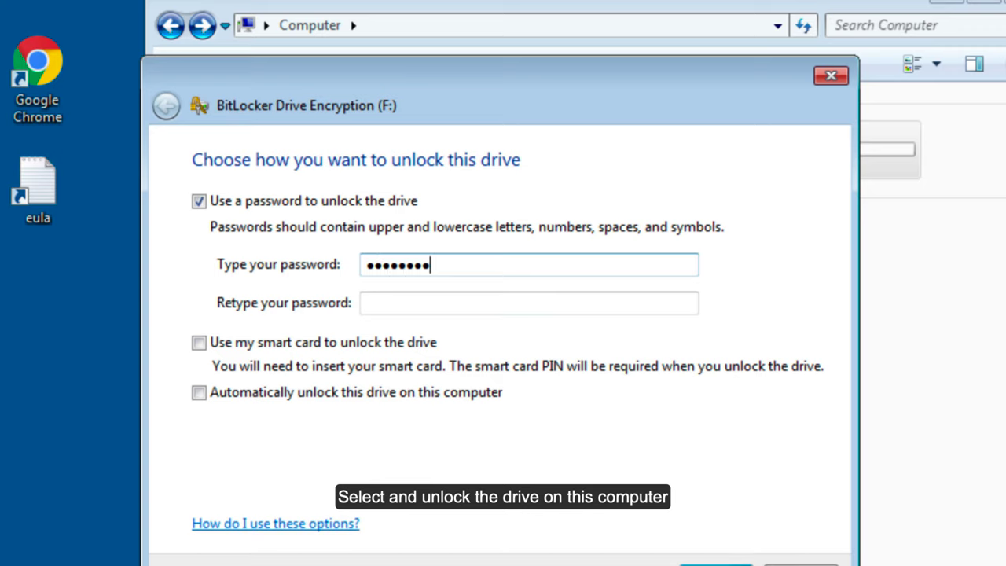
key(Tab)
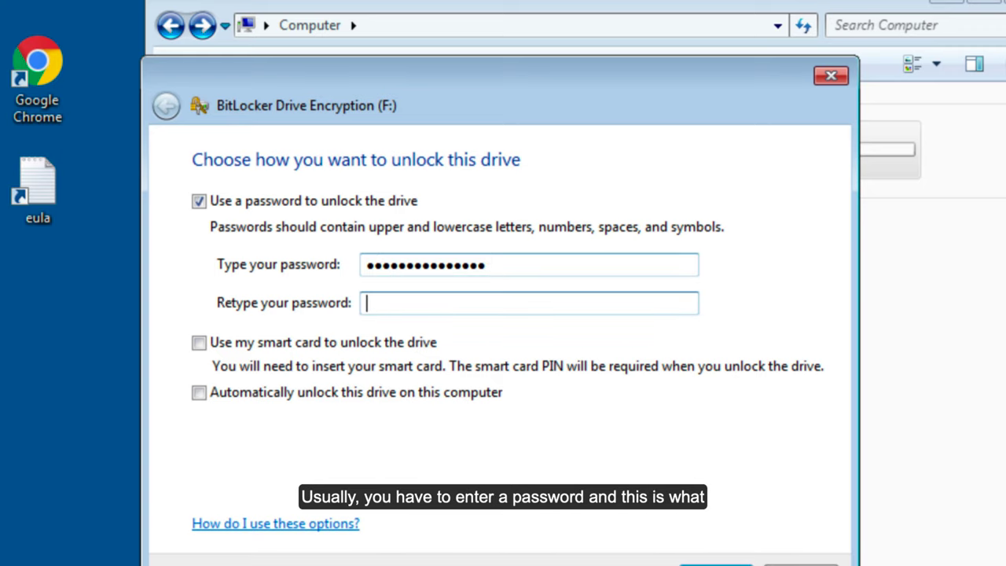
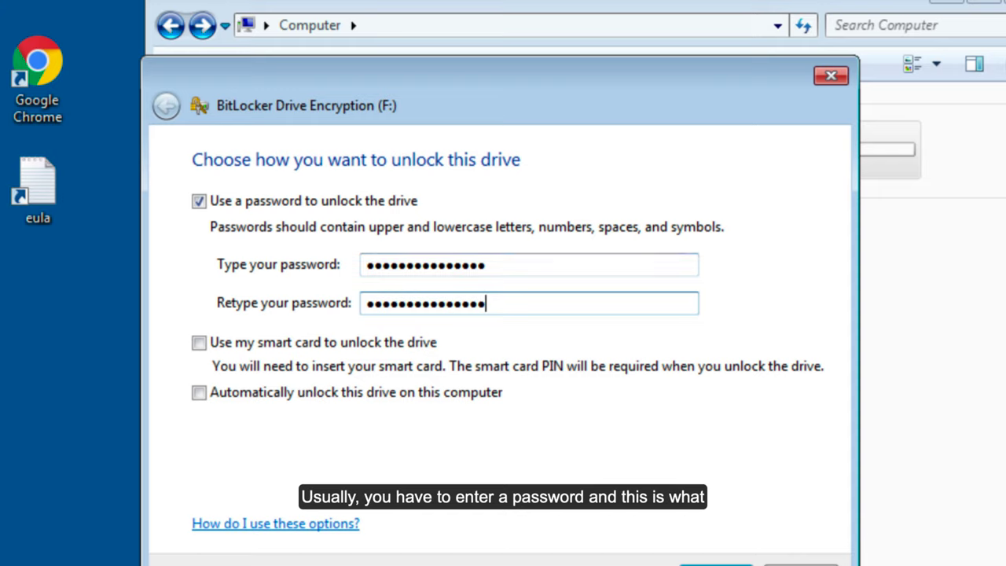
click(745, 560)
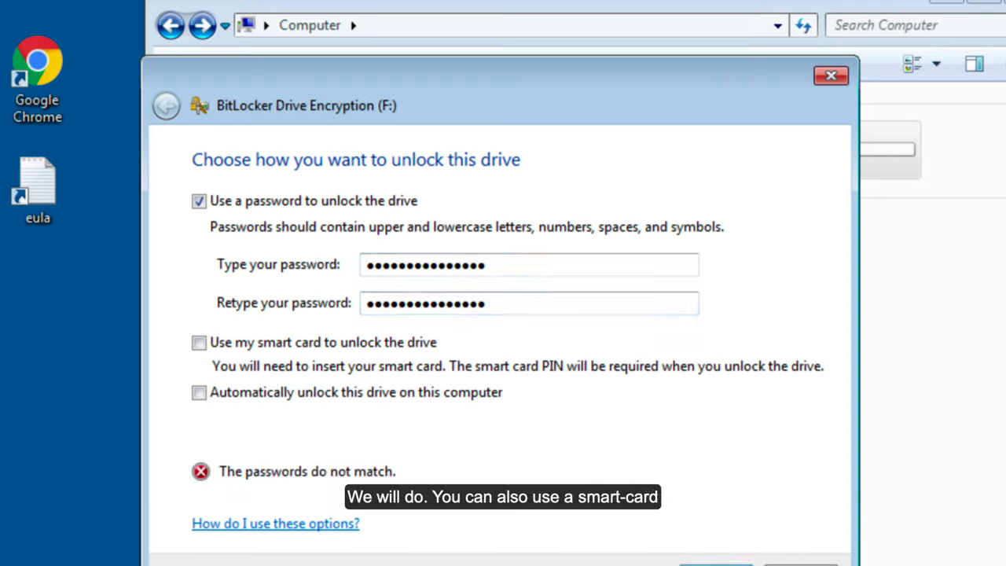
double_click(532, 260)
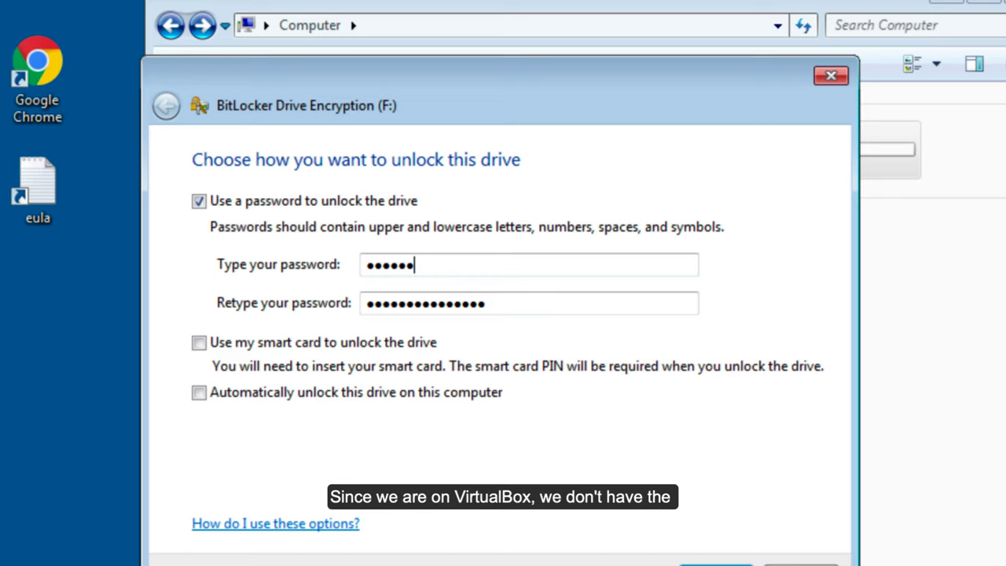
key(Tab)
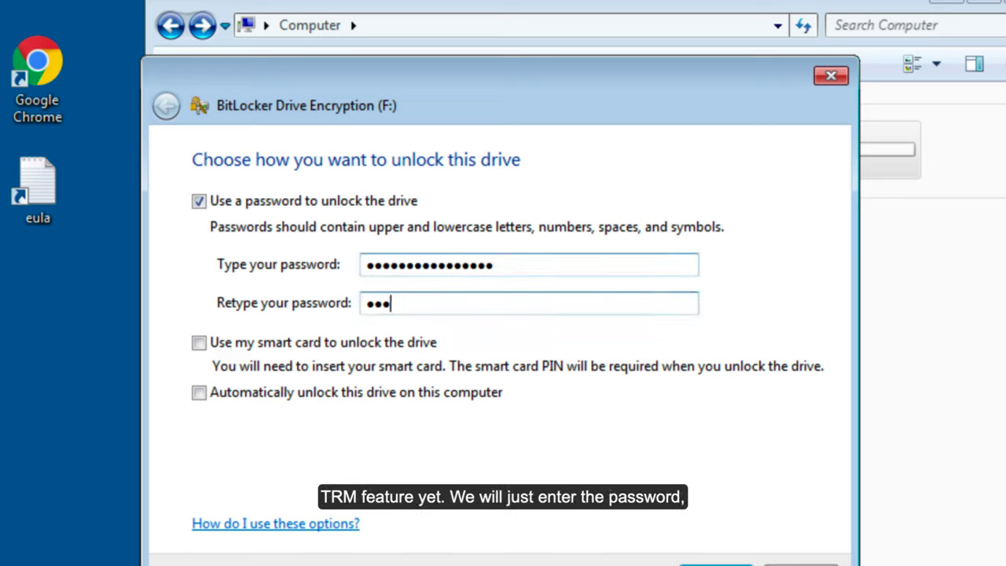
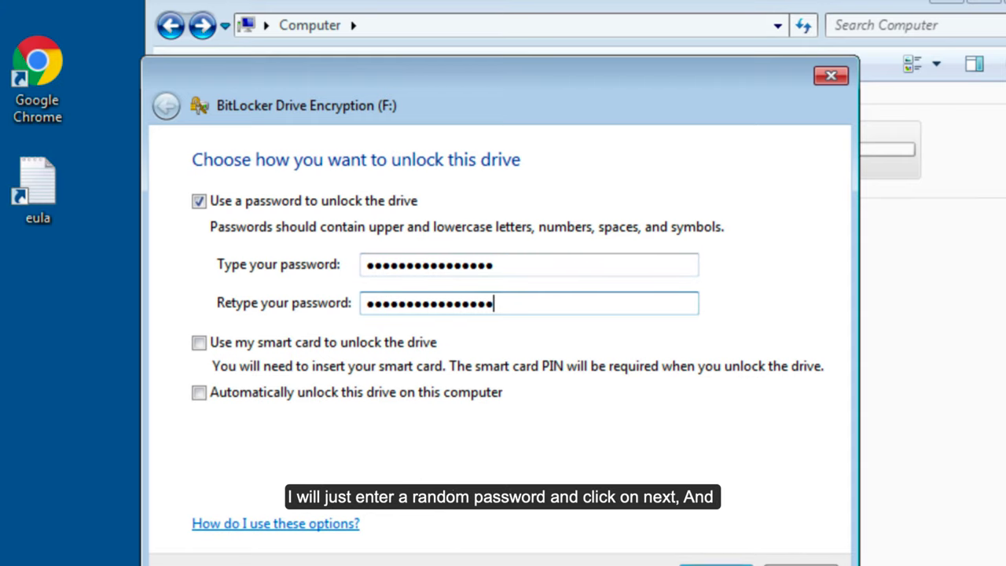
click(716, 563)
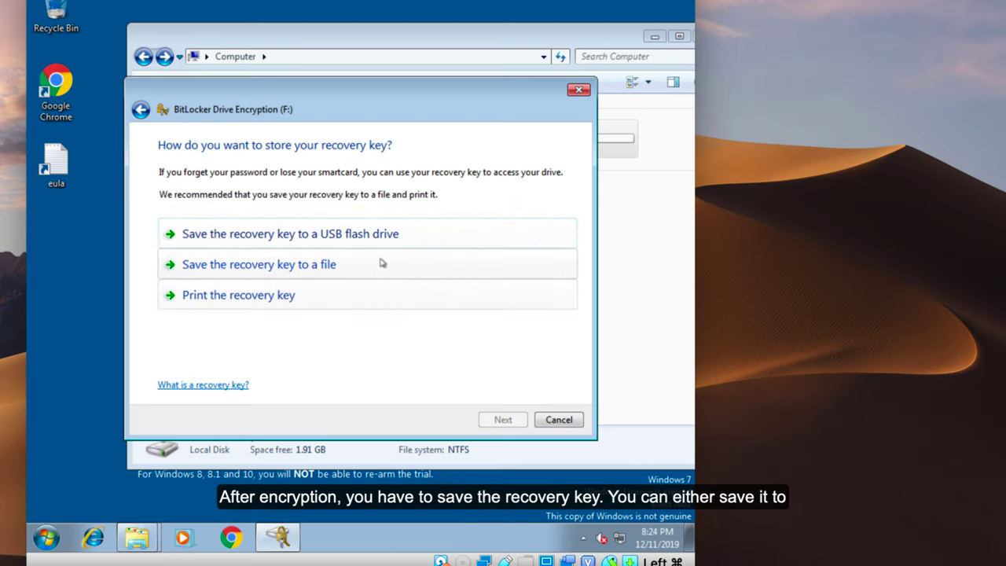
Save the recovery key as a text file on the Desktop, confirming to keep it on this computer
click(342, 272)
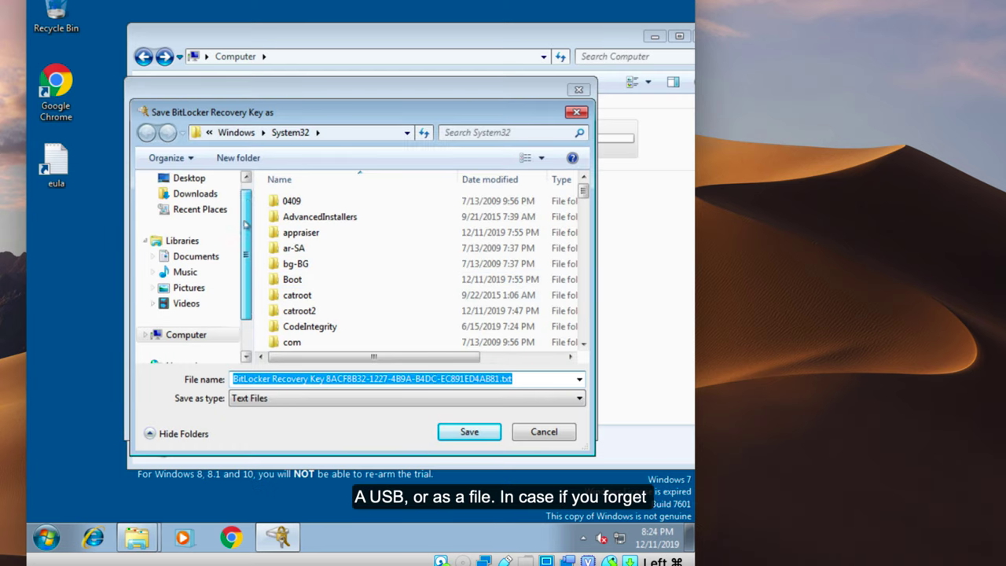
scroll(246, 226, up, 1)
click(189, 199)
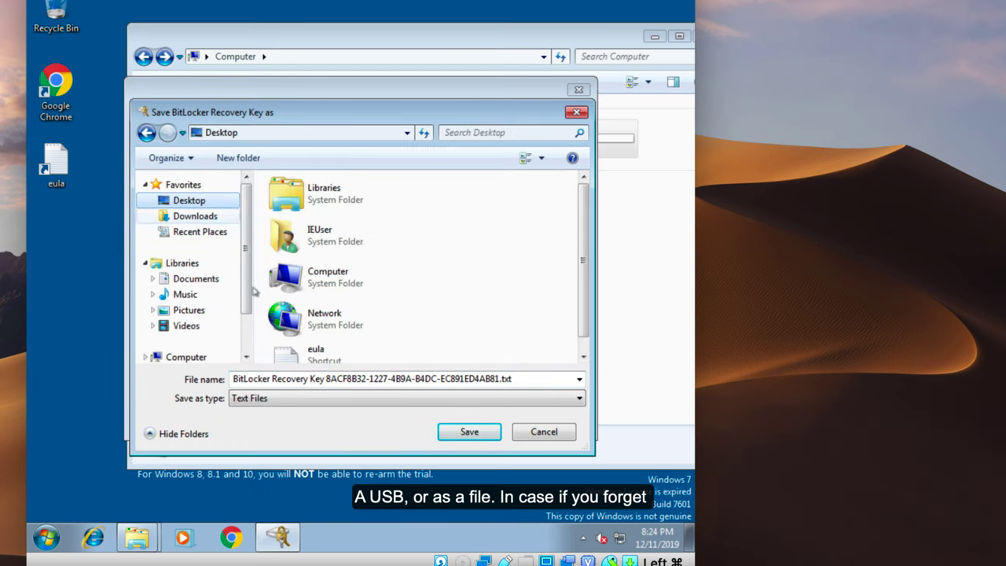
click(469, 431)
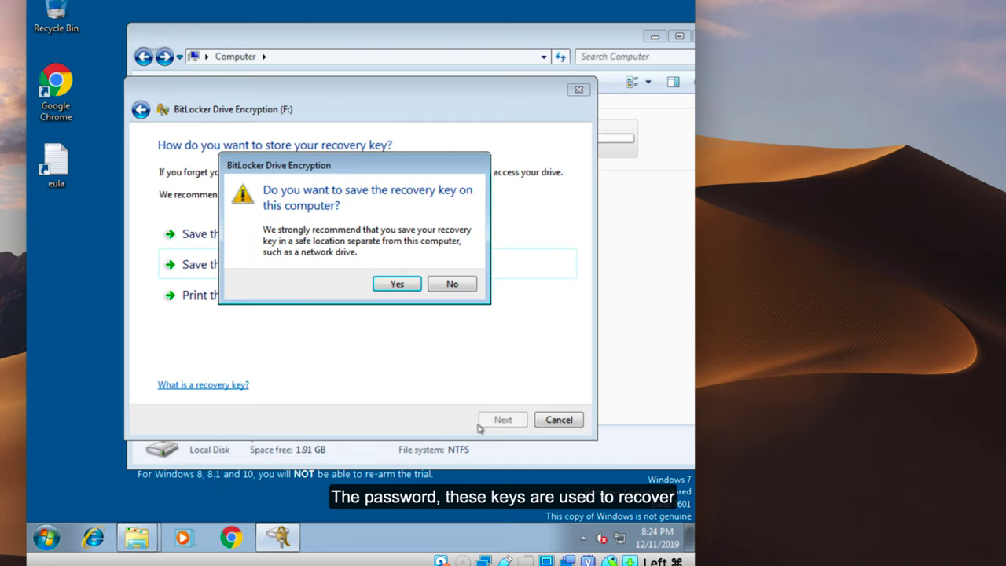
click(396, 284)
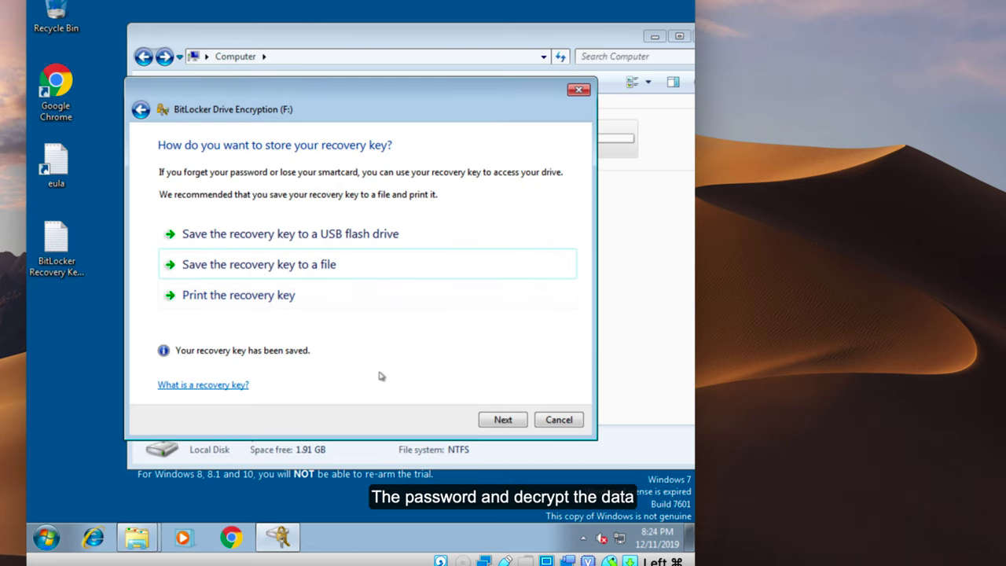
Review the saved recovery key file in Notepad, then close it
key(Return)
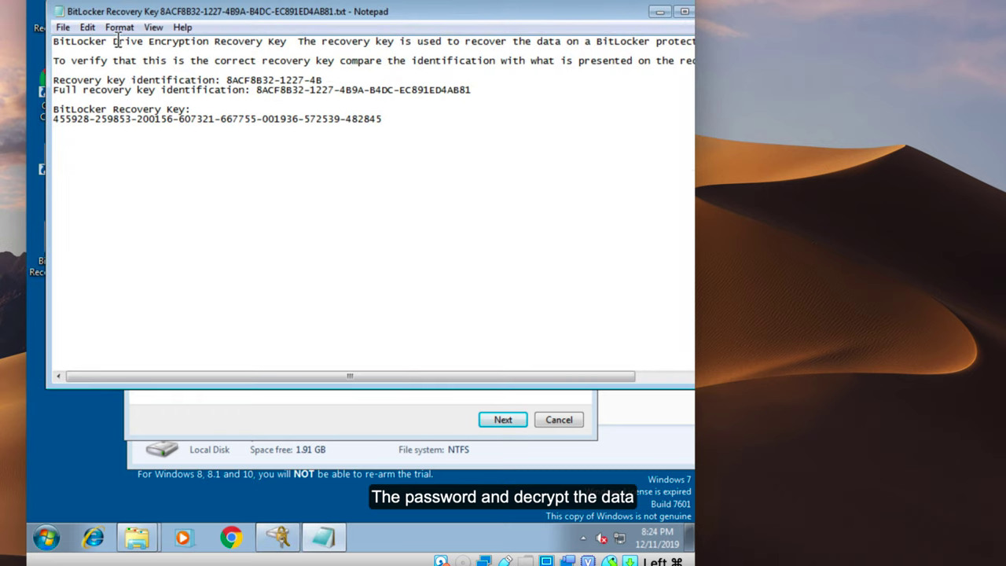
drag(102, 89, 226, 110)
drag(53, 119, 267, 119)
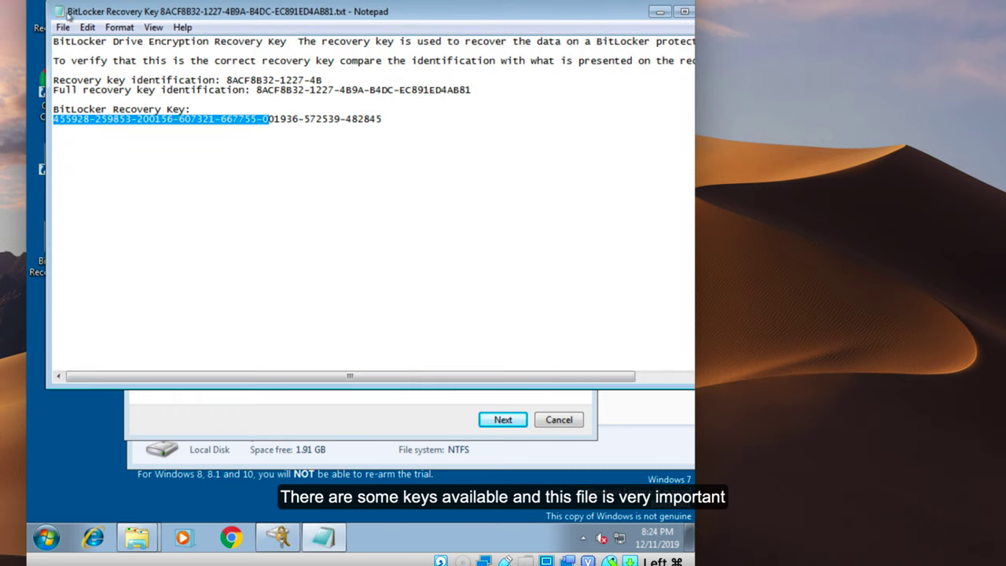
right_click(68, 15)
click(103, 109)
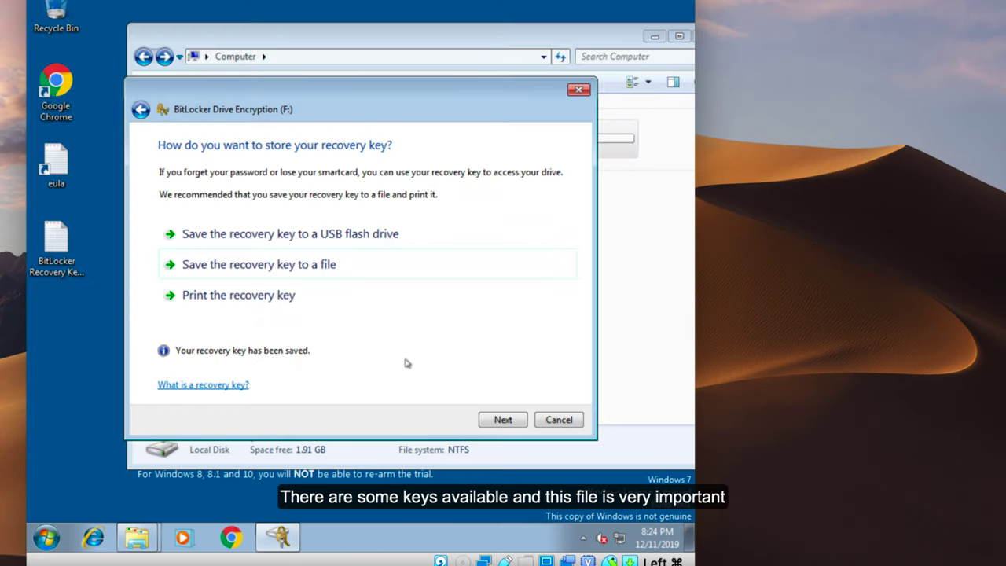
Start encrypting drive F: and move the progress window slightly aside
click(489, 420)
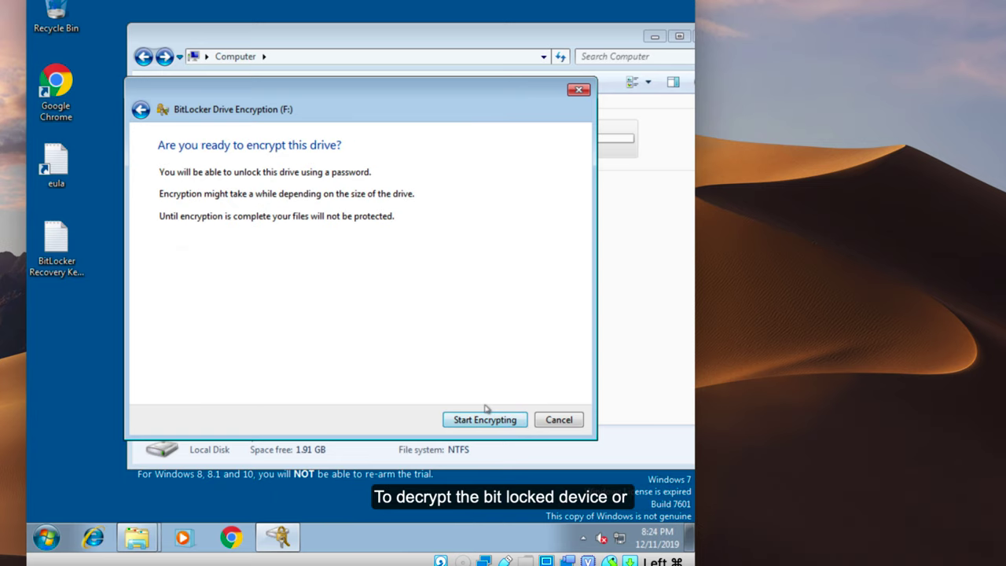
click(483, 424)
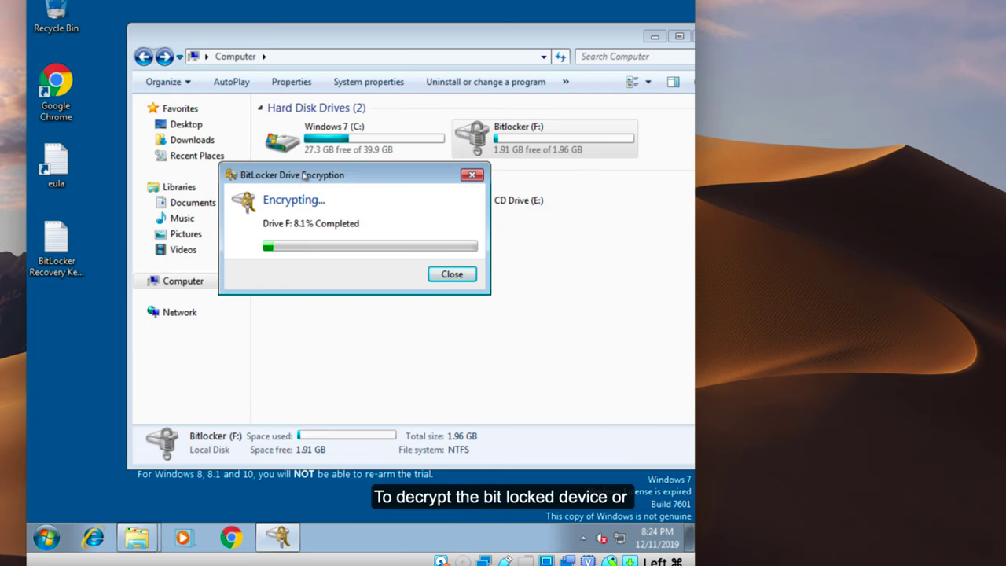
drag(301, 175, 279, 178)
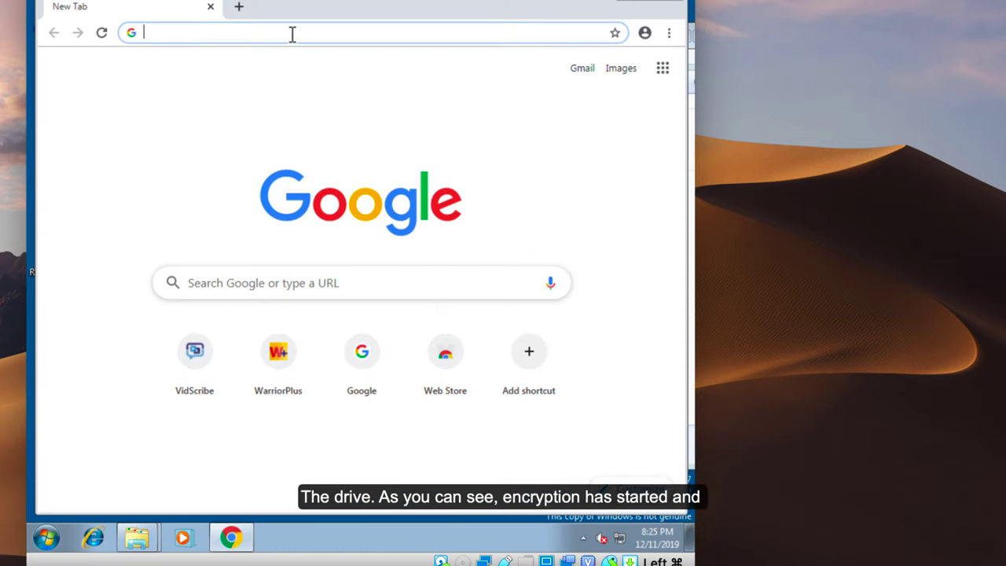
Load the Elcomsoft Forensic Disk Decryptor page at elcomsoft.com/efdd.html and scroll through it
right_click(290, 35)
click(319, 107)
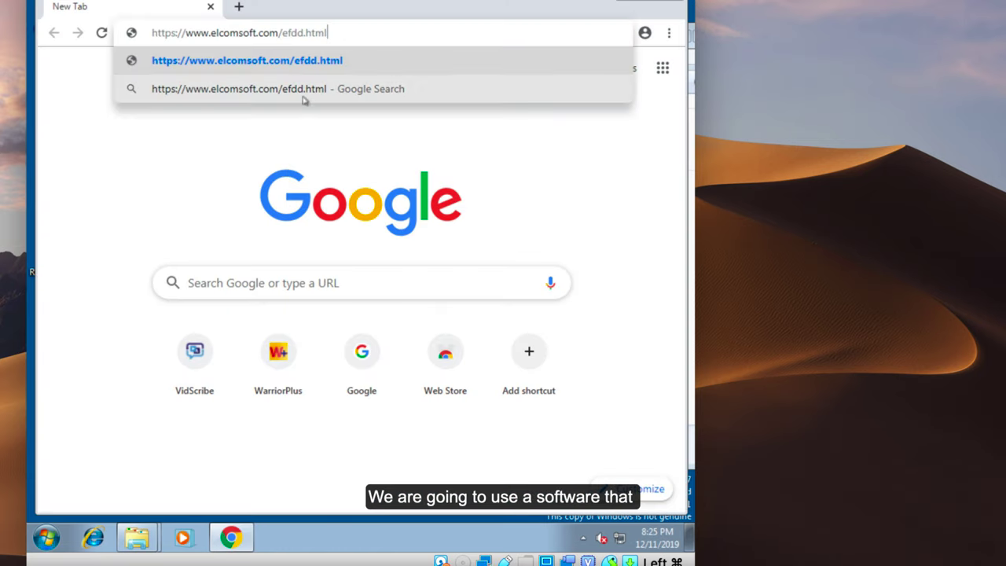
key(Return)
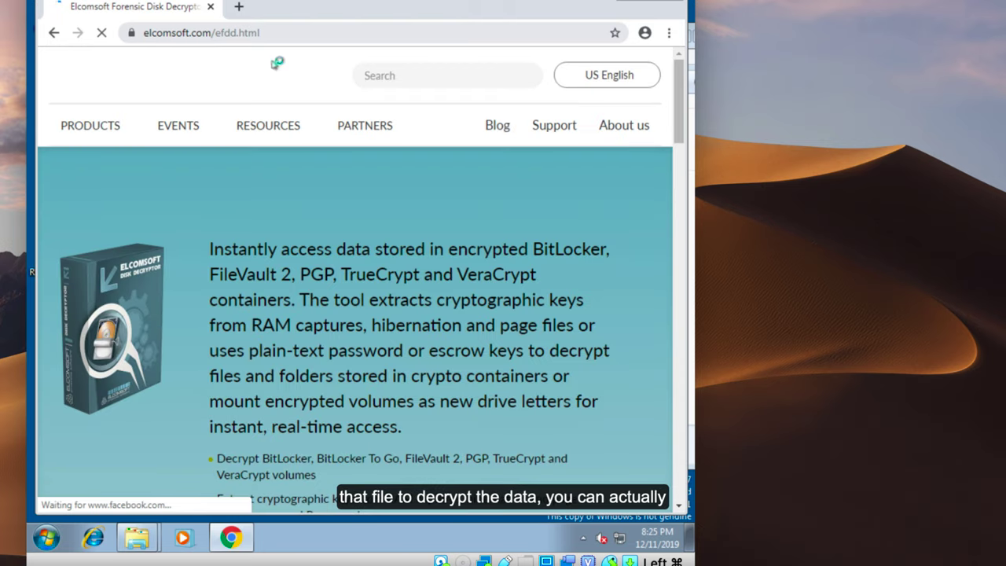
drag(680, 102, 659, 468)
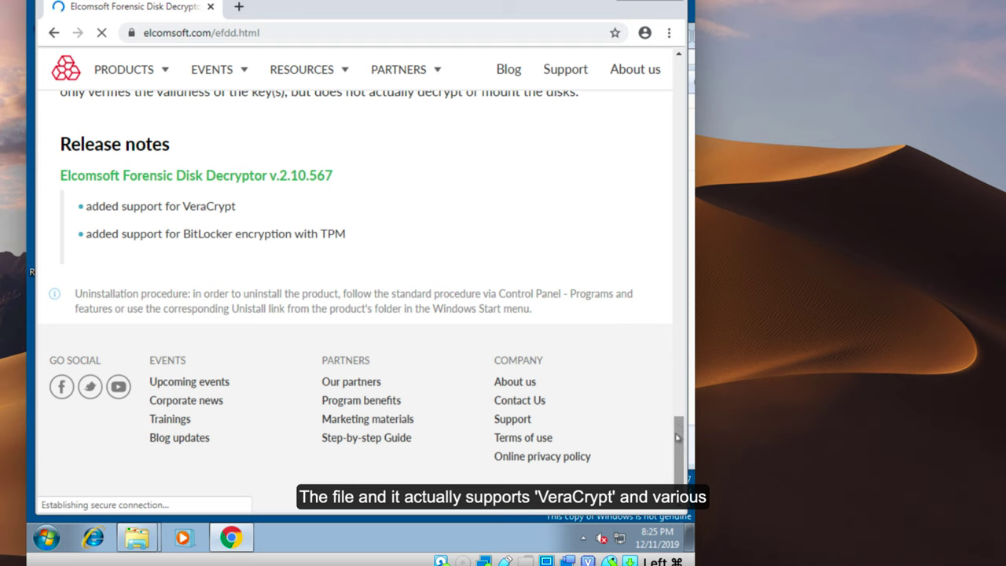
scroll(691, 343, up, 1)
scroll(692, 344, up, 20)
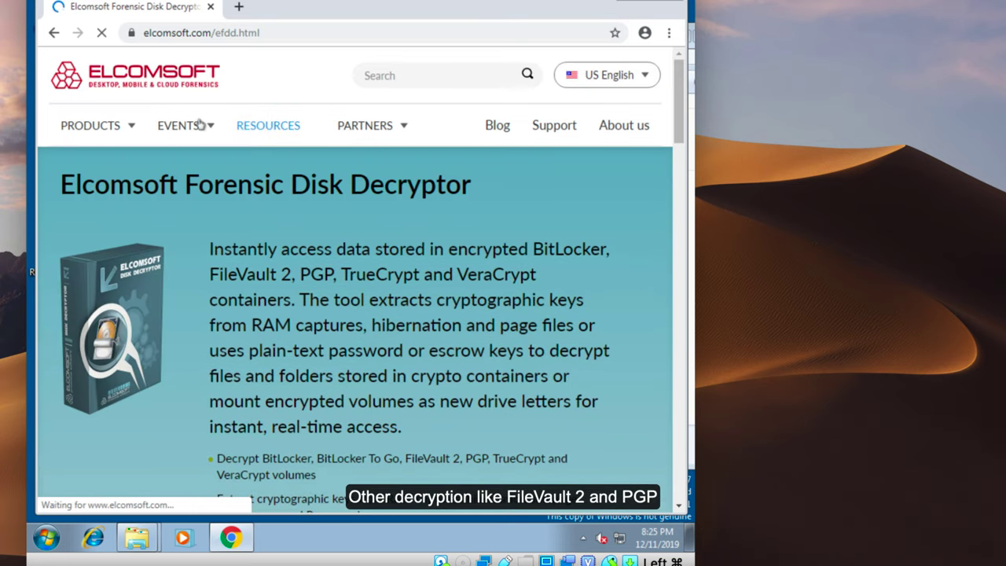
Download the efdd_setup_en.msi installer and open it, dismissing the security warning
click(548, 130)
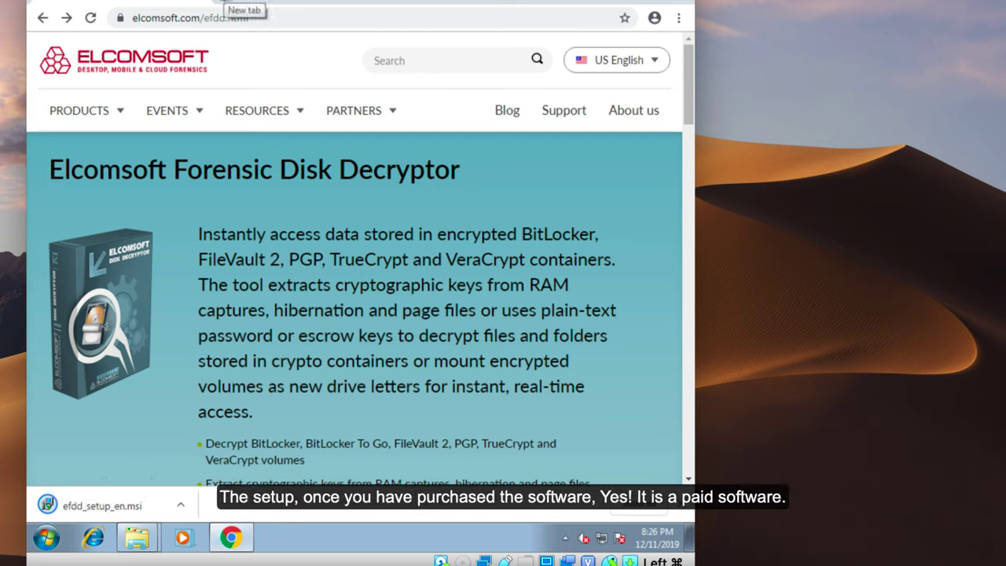
click(102, 506)
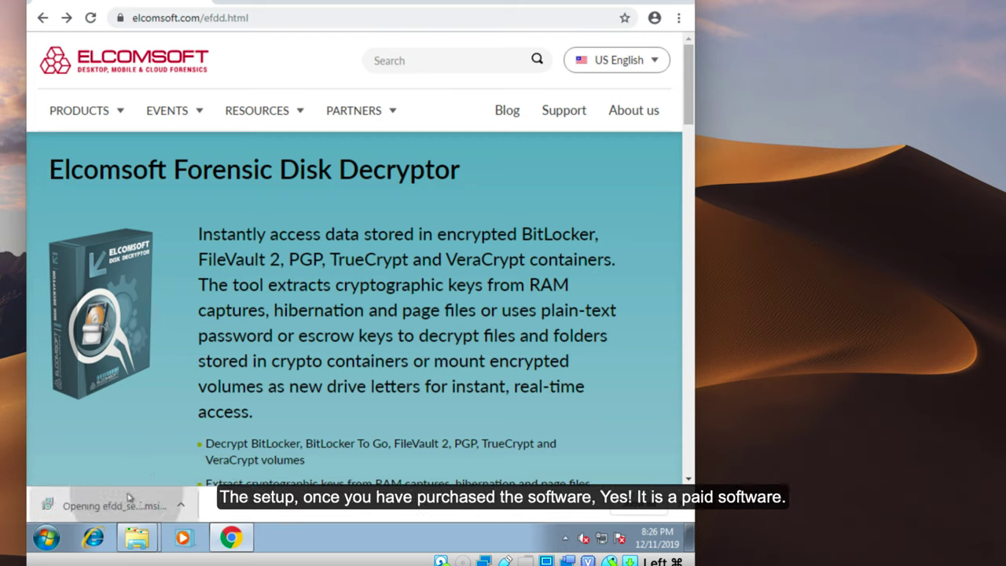
key(Return)
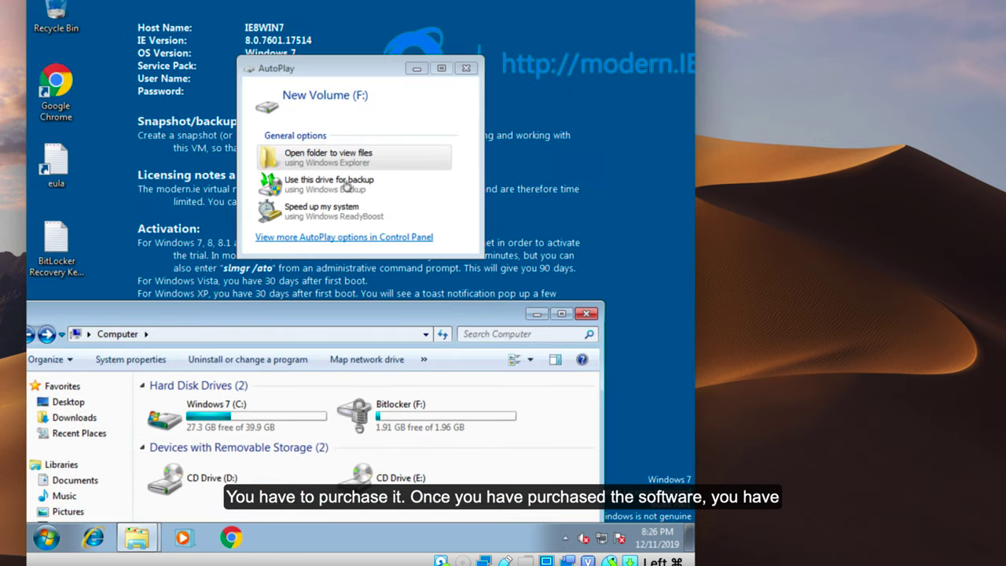
Close the F: AutoPlay prompt and the Computer window, then open a Libraries window from the taskbar
click(466, 69)
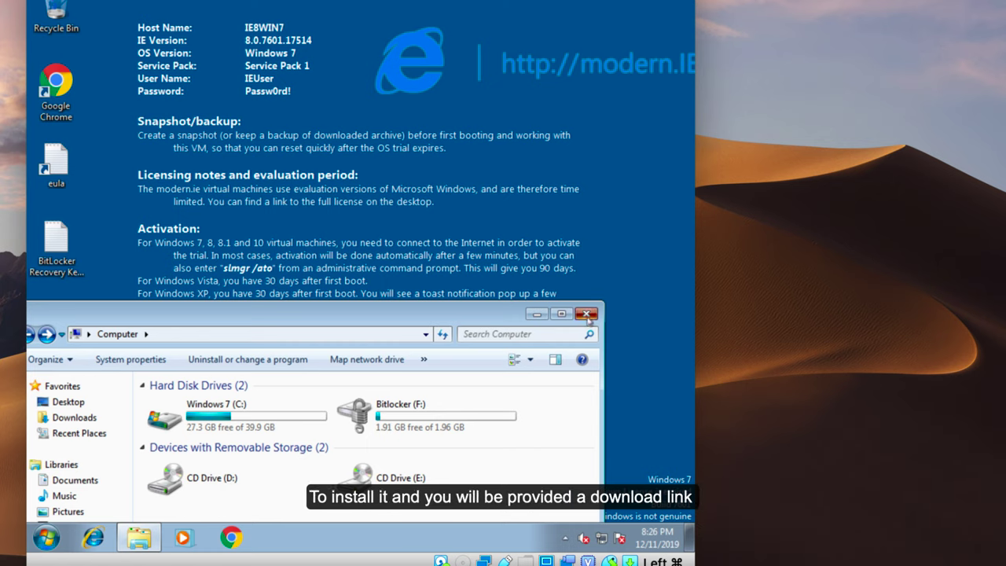
click(585, 314)
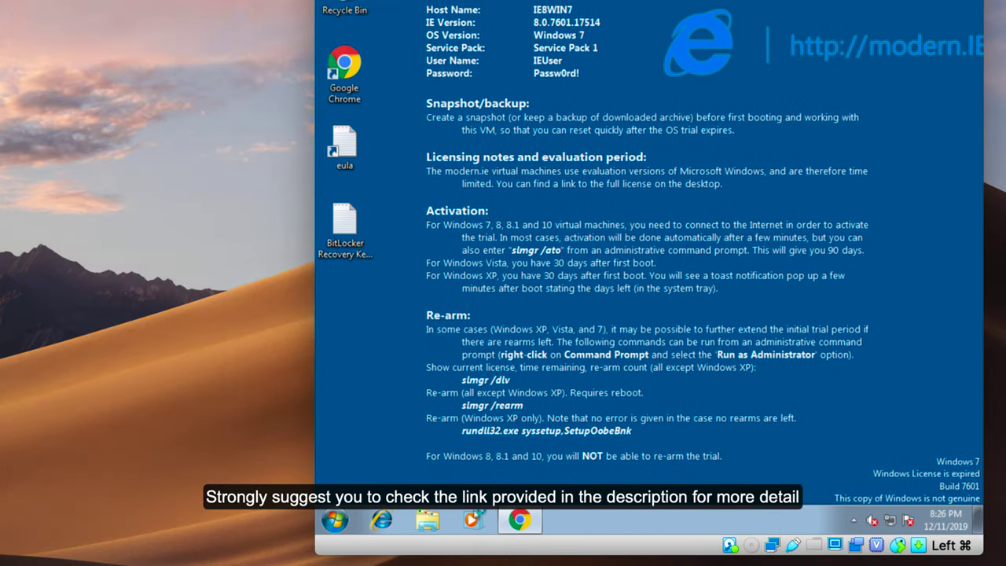
right_click(520, 519)
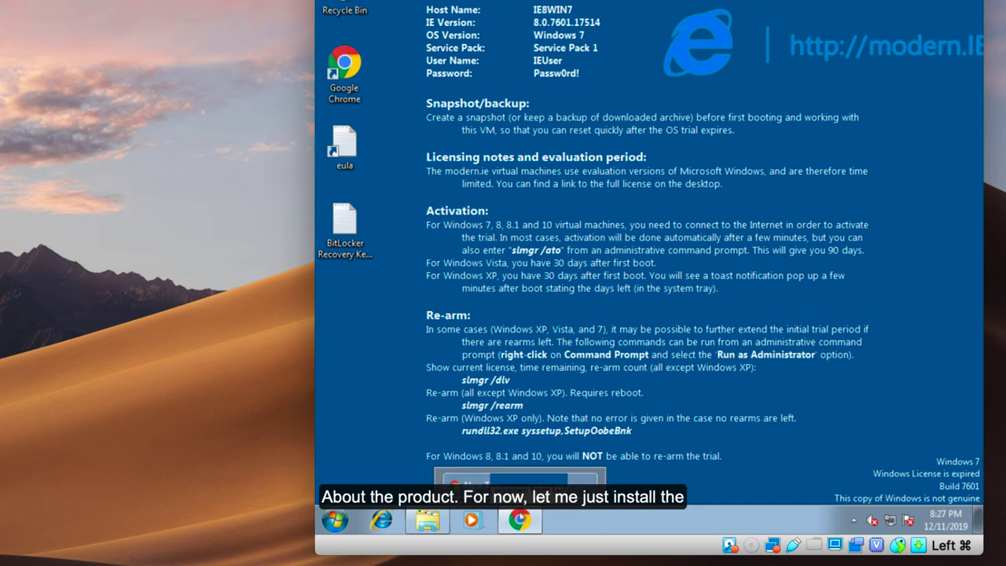
click(428, 520)
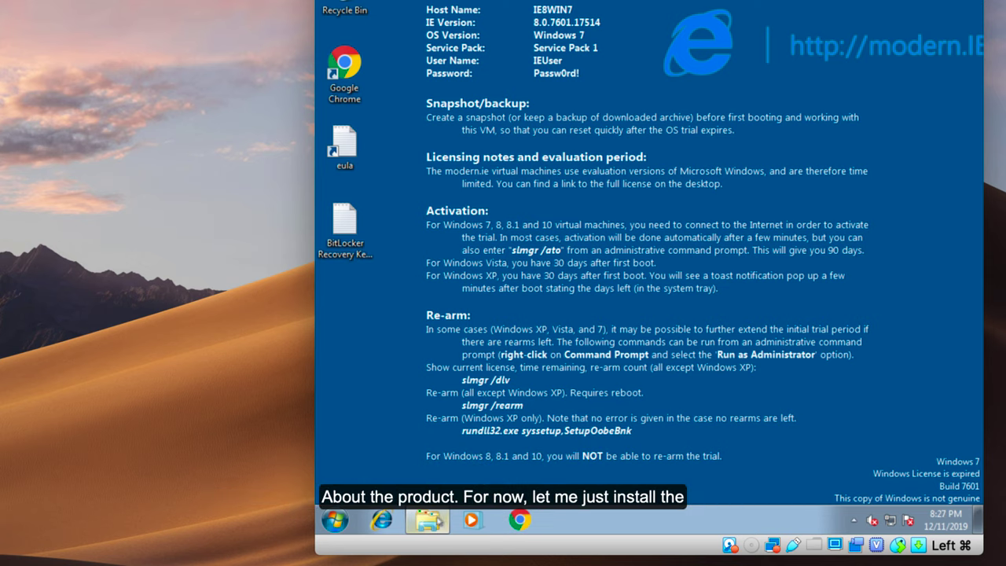
Run the efdd_setup_en.msi installer from the Downloads folder
click(358, 237)
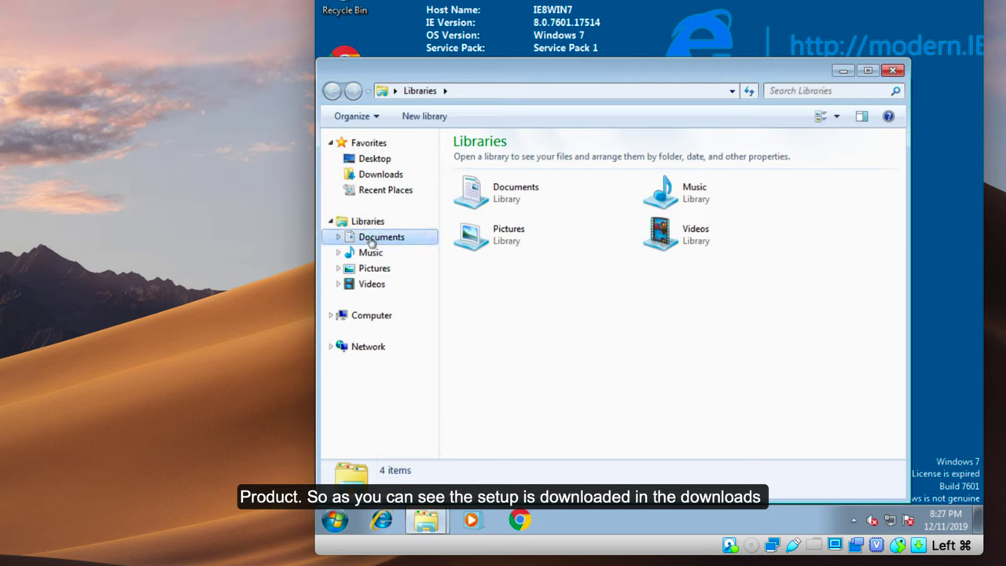
click(370, 174)
double_click(488, 158)
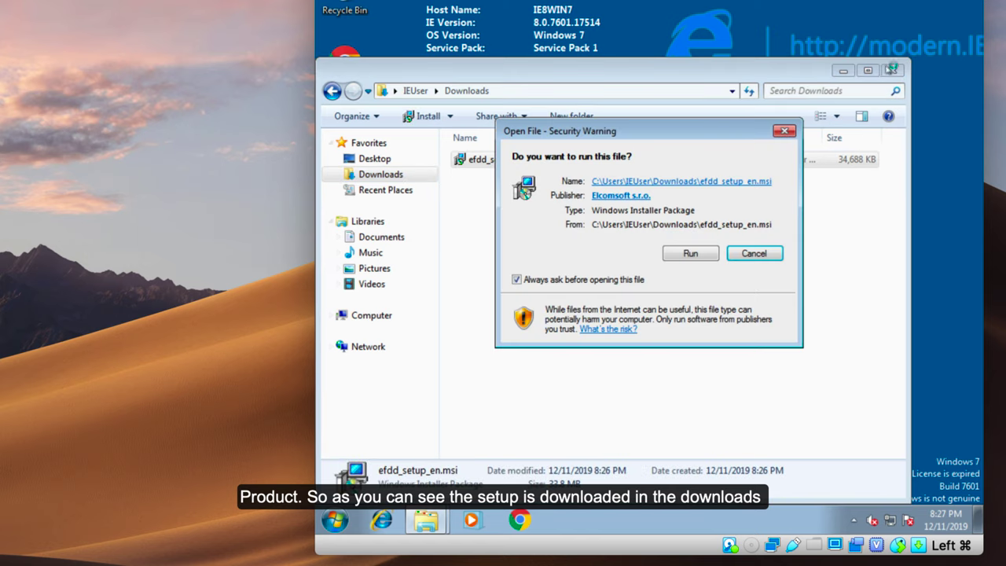
click(690, 254)
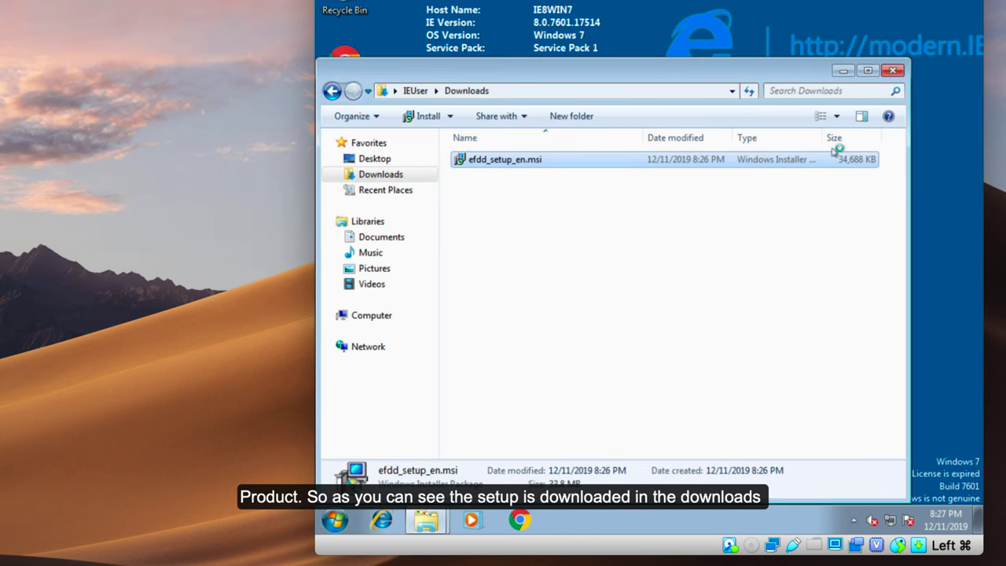
Accept the EULA, install into the default Program Files folder, and launch the decryptor as administrator
click(892, 70)
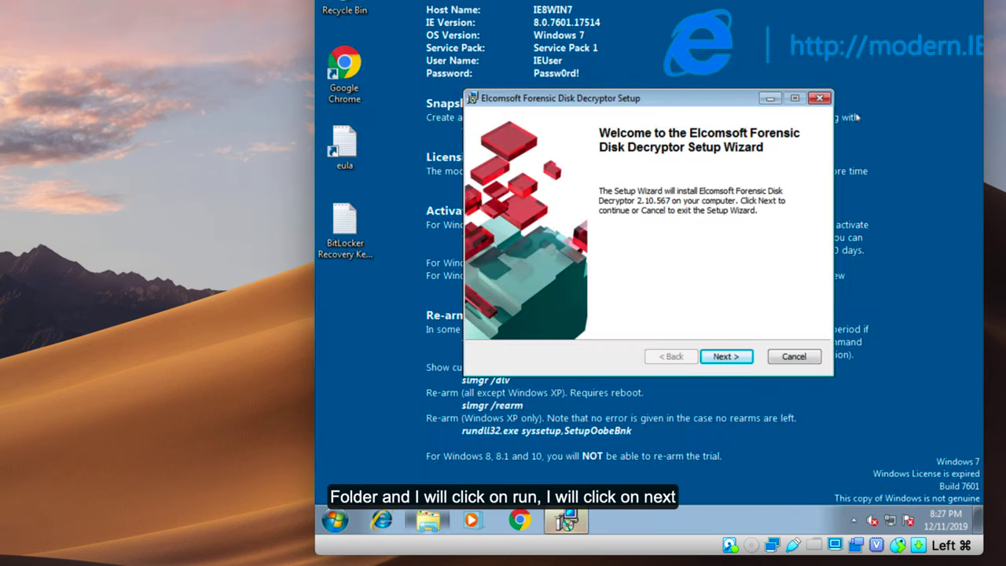
click(724, 355)
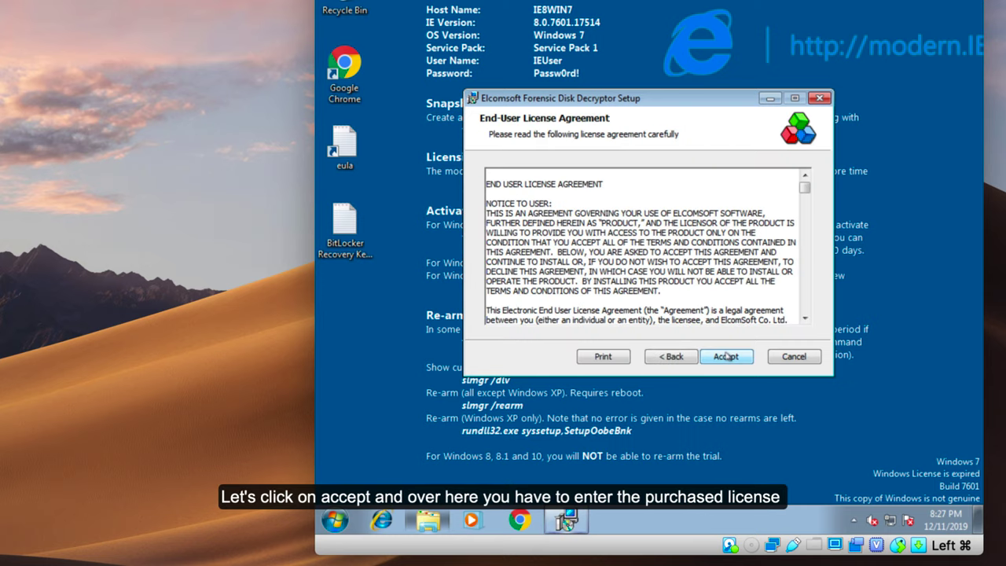
click(725, 356)
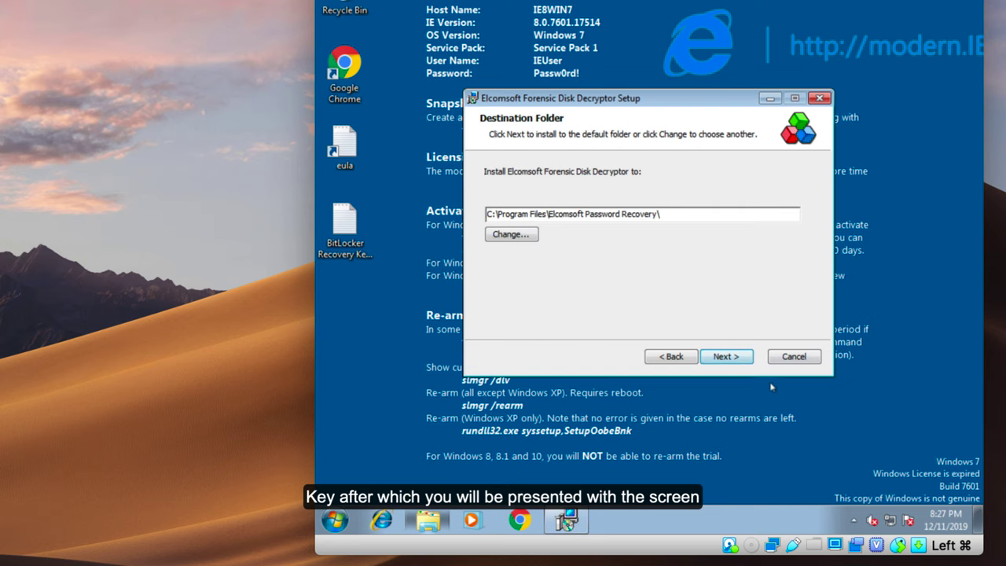
click(747, 357)
click(747, 357)
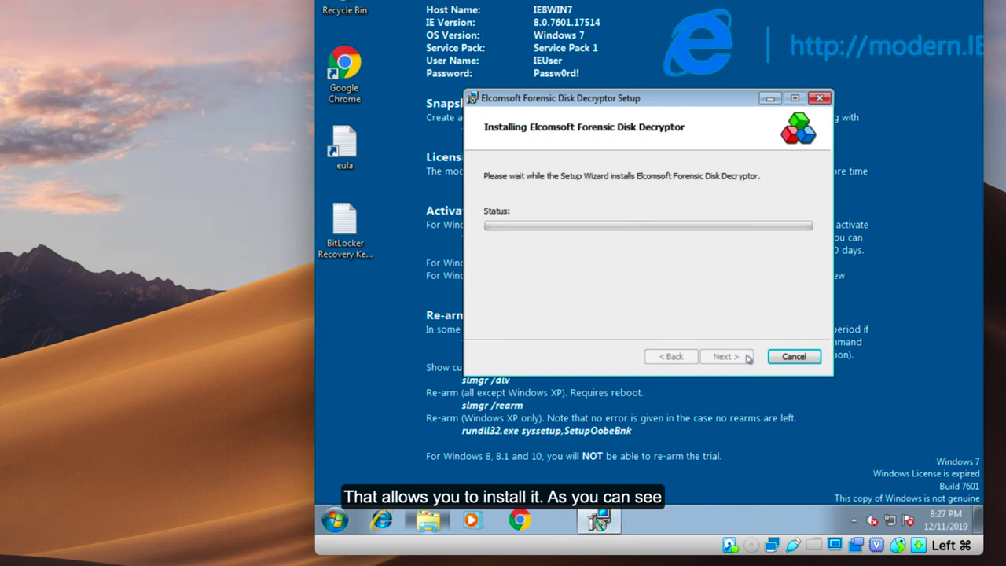
click(723, 261)
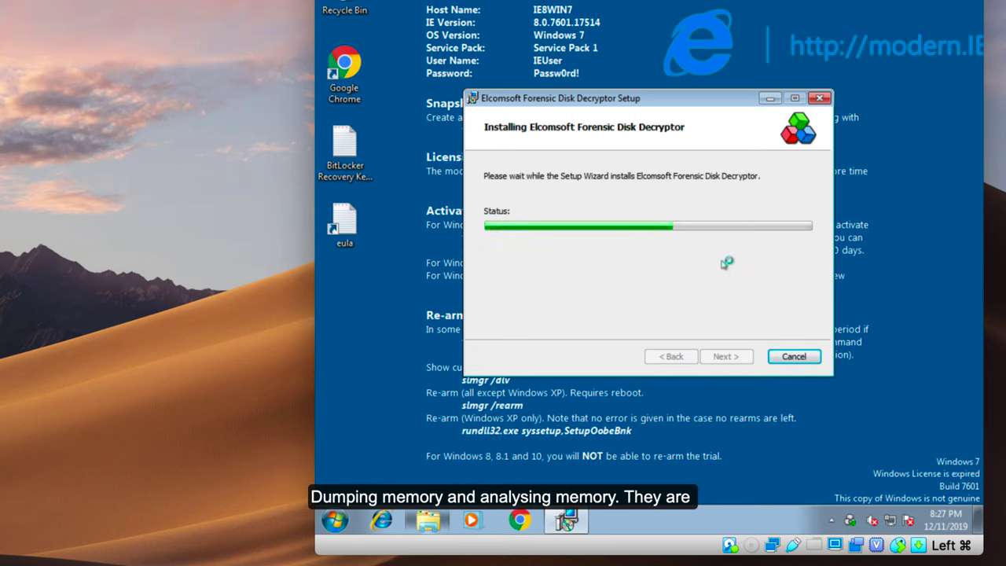
click(723, 356)
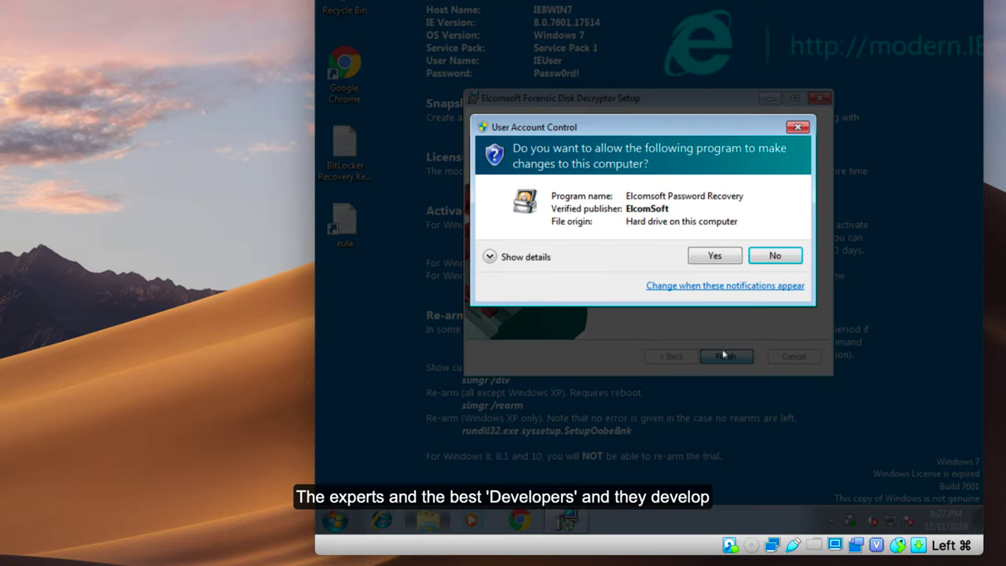
click(714, 259)
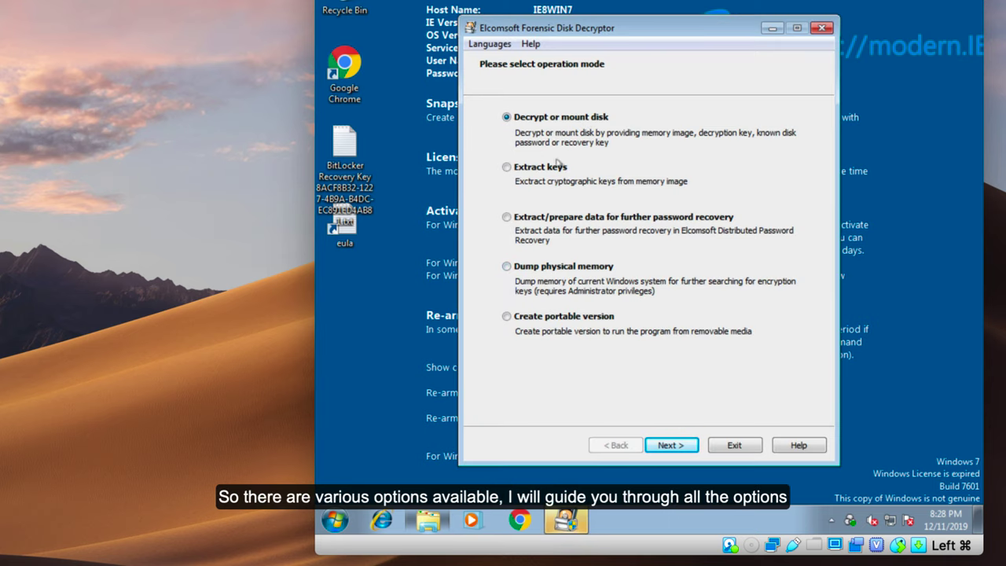
Compare the operation modes, then proceed with Decrypt or mount disk
click(559, 165)
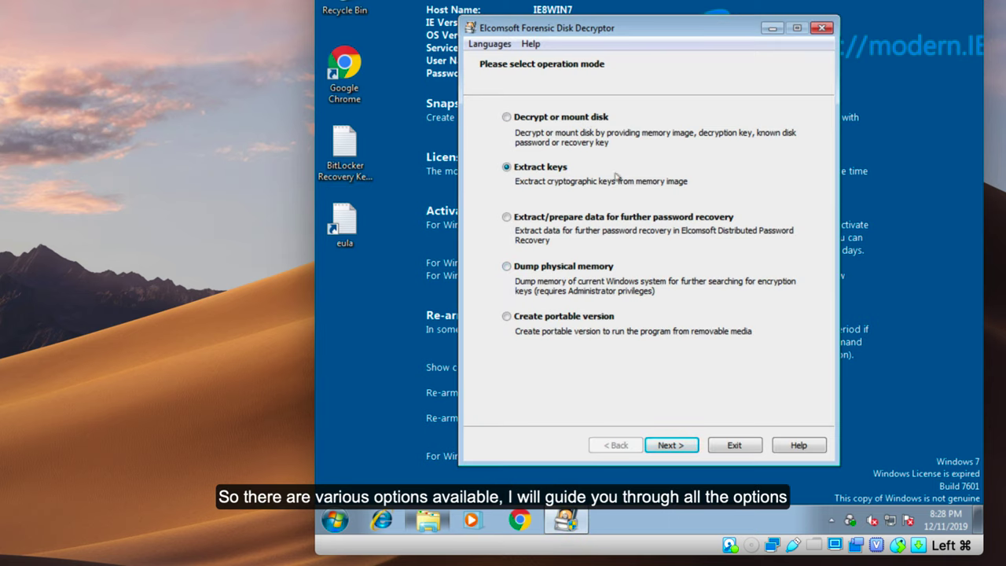
click(602, 229)
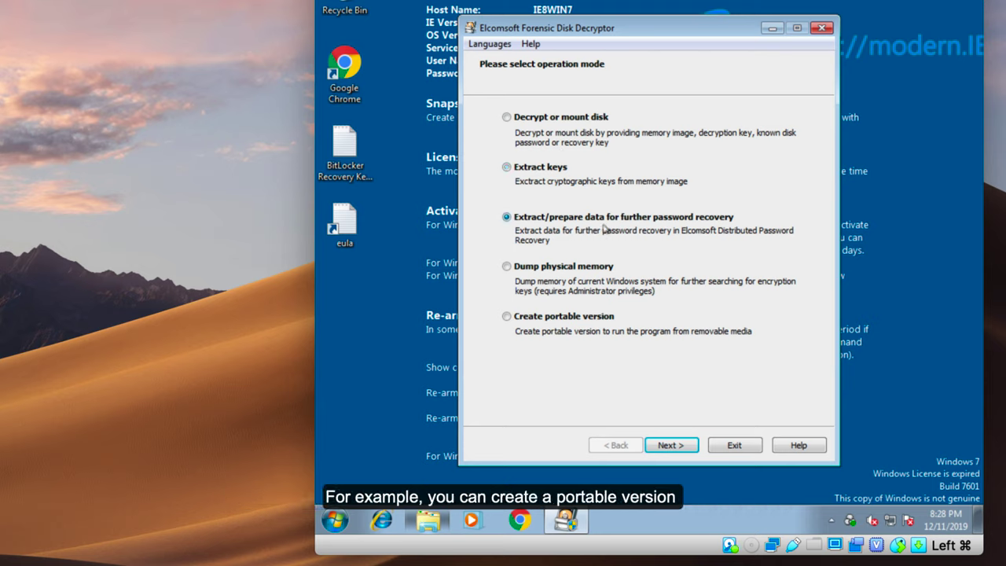
click(597, 271)
click(590, 321)
click(557, 118)
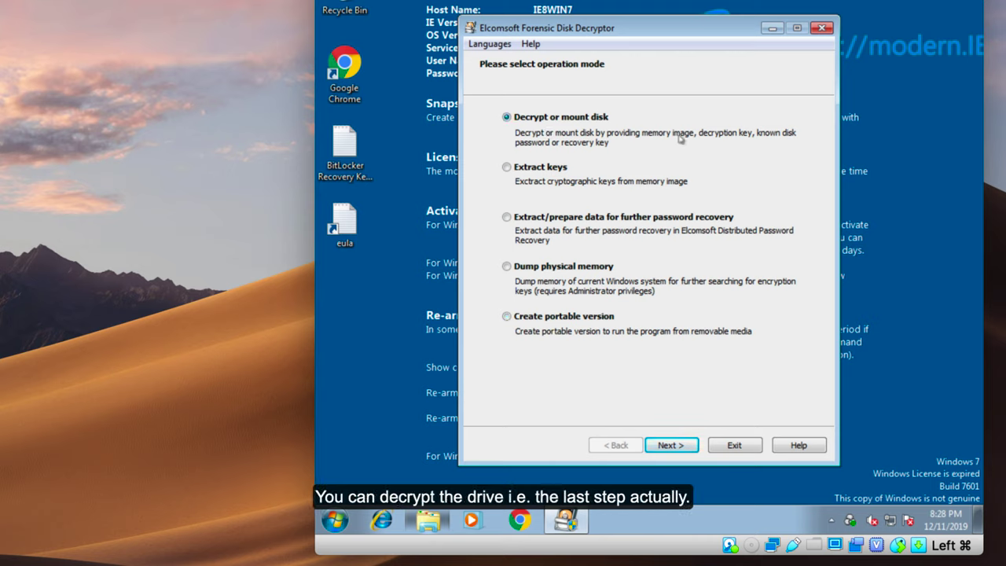
click(661, 449)
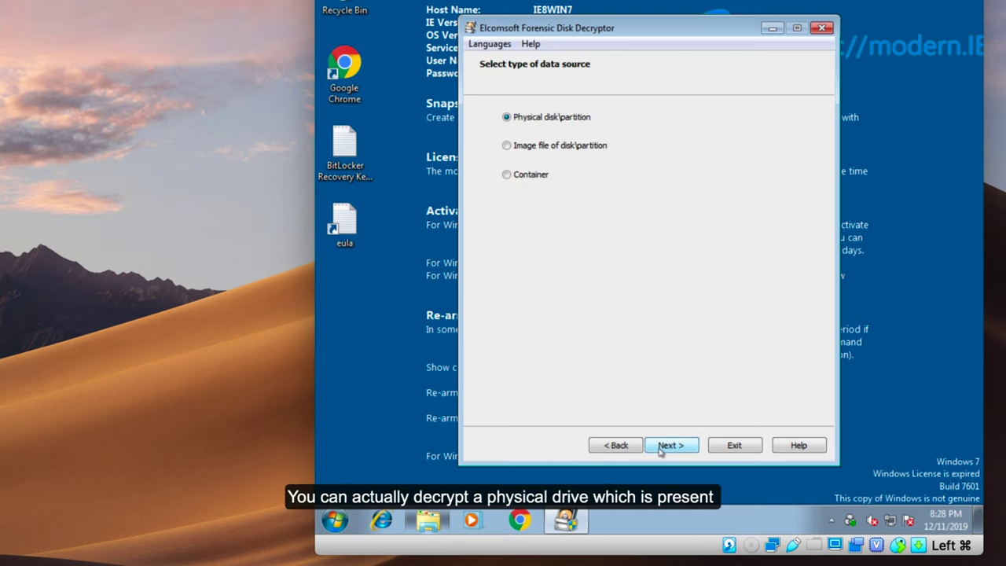
Compare disk image and container sources, then proceed with Physical disk\partition as the source
click(568, 146)
click(535, 176)
click(549, 118)
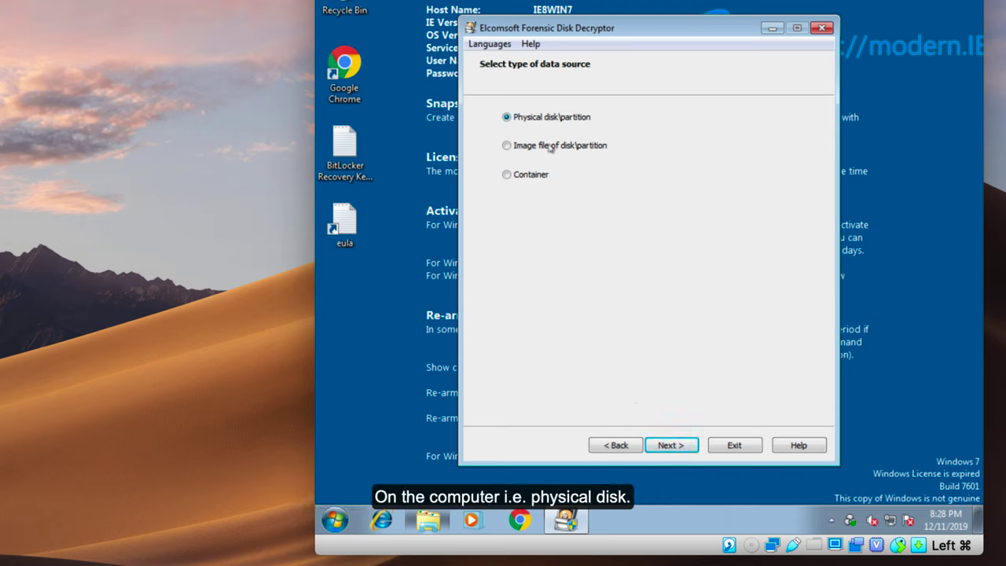
click(547, 148)
click(553, 118)
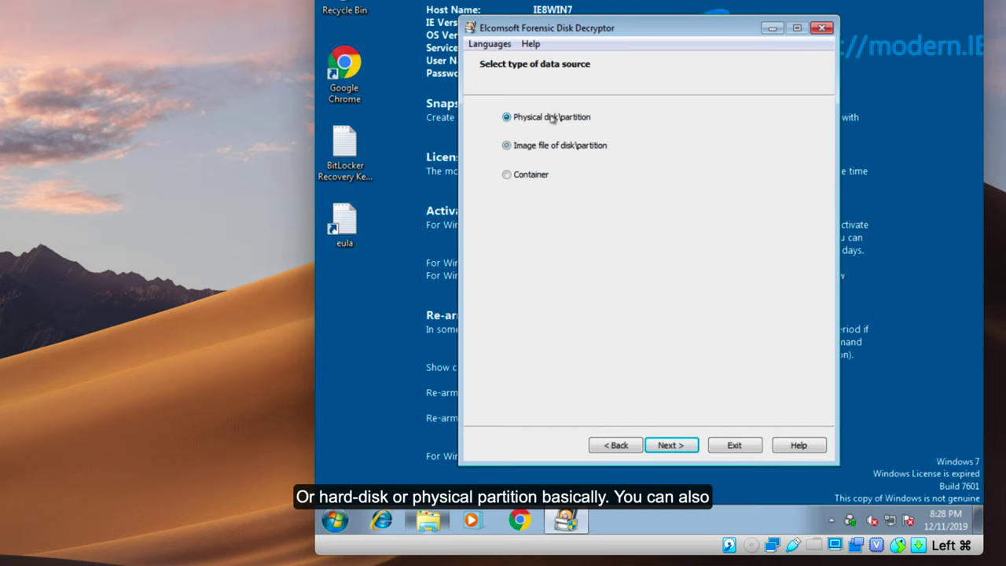
click(669, 443)
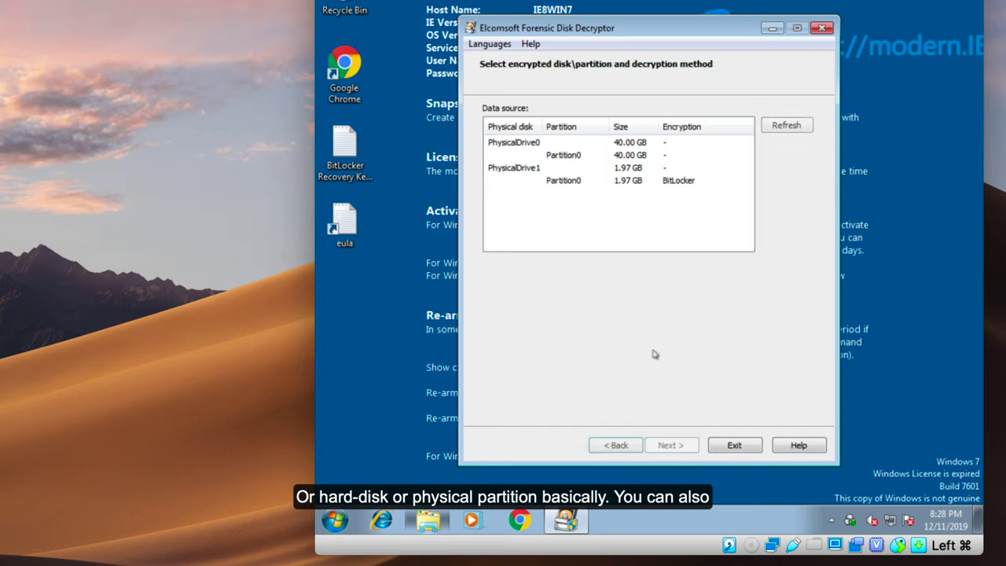
Select PhysicalDrive1's 1.97 GB BitLocker partition and try each decryption method
click(537, 168)
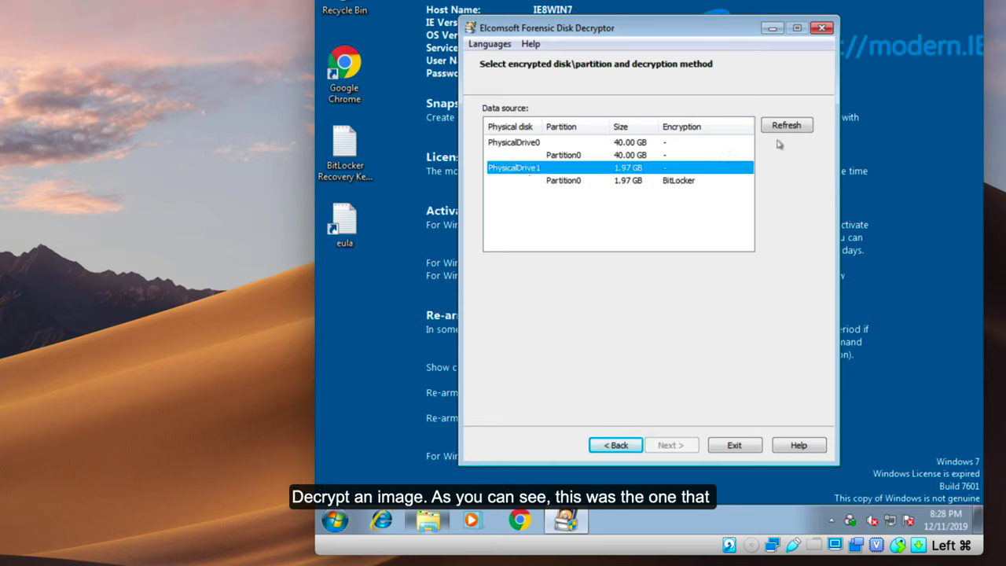
click(672, 182)
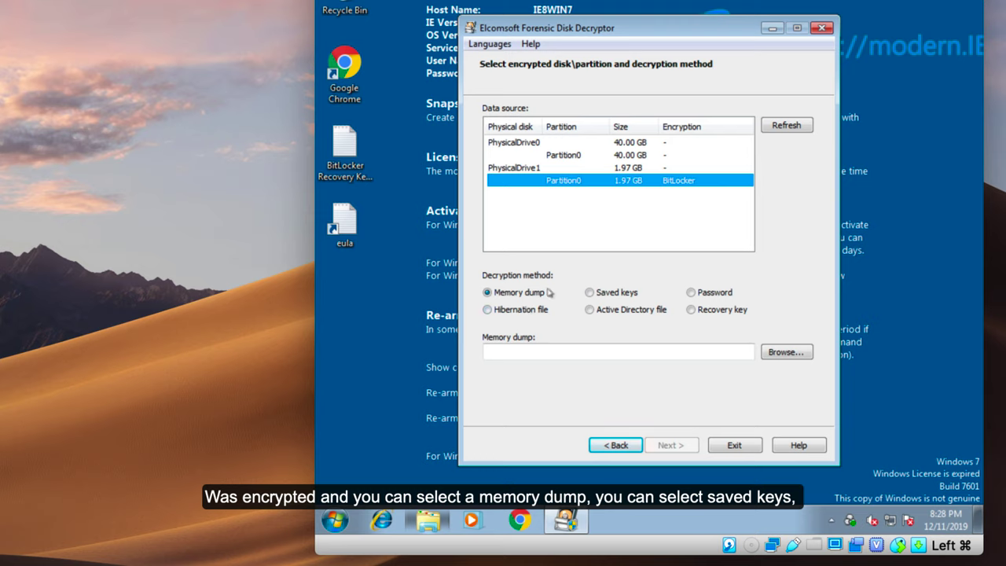
click(607, 297)
click(629, 311)
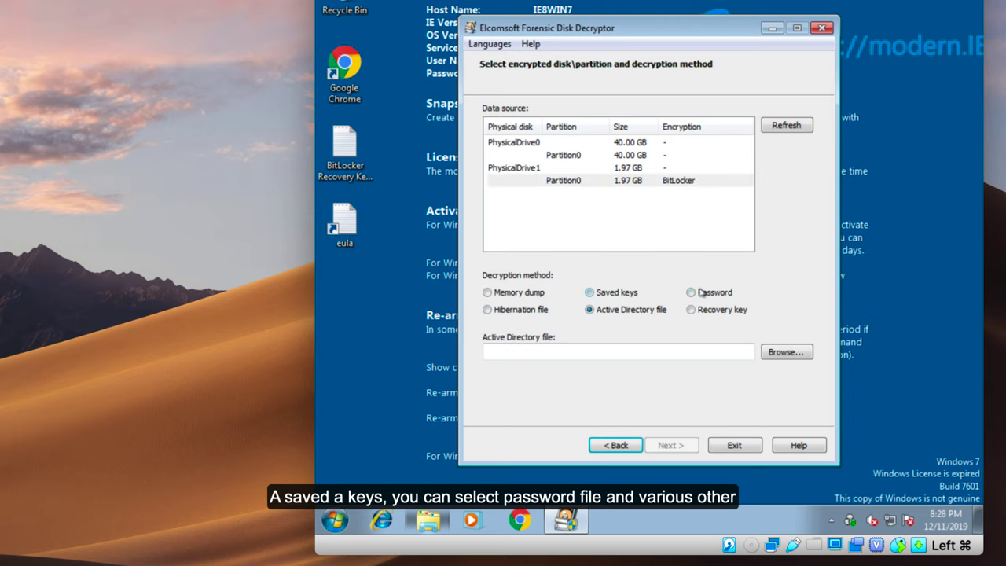
click(693, 292)
click(696, 310)
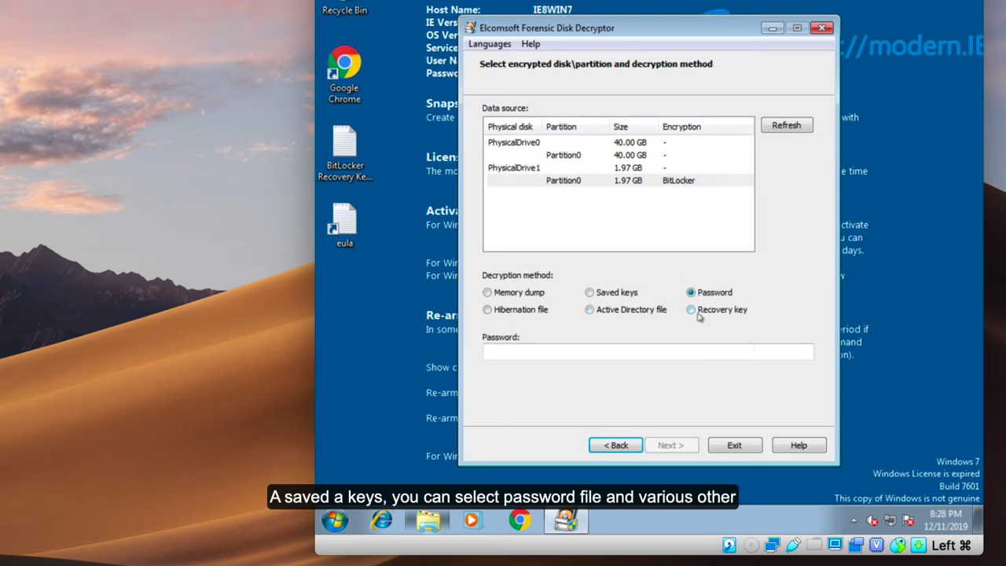
click(503, 310)
click(512, 293)
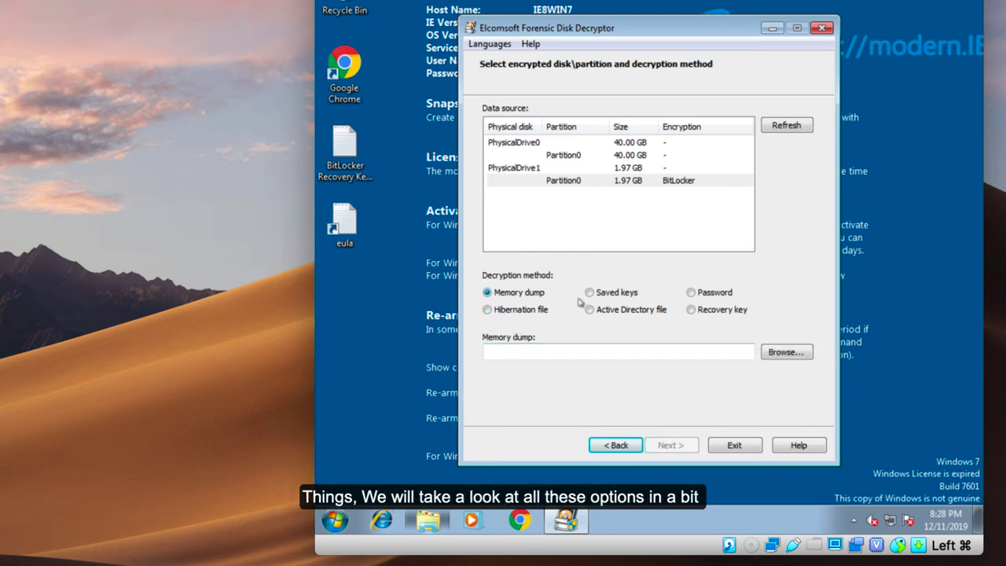
Switch among saved keys, password, hibernation, Active Directory and recovery key methods, then go Back
click(591, 293)
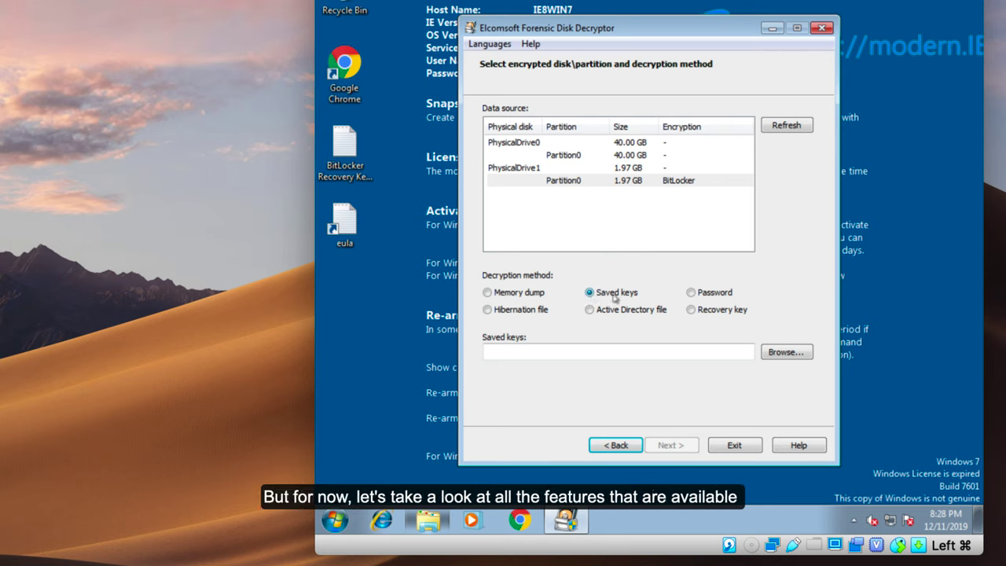
click(691, 292)
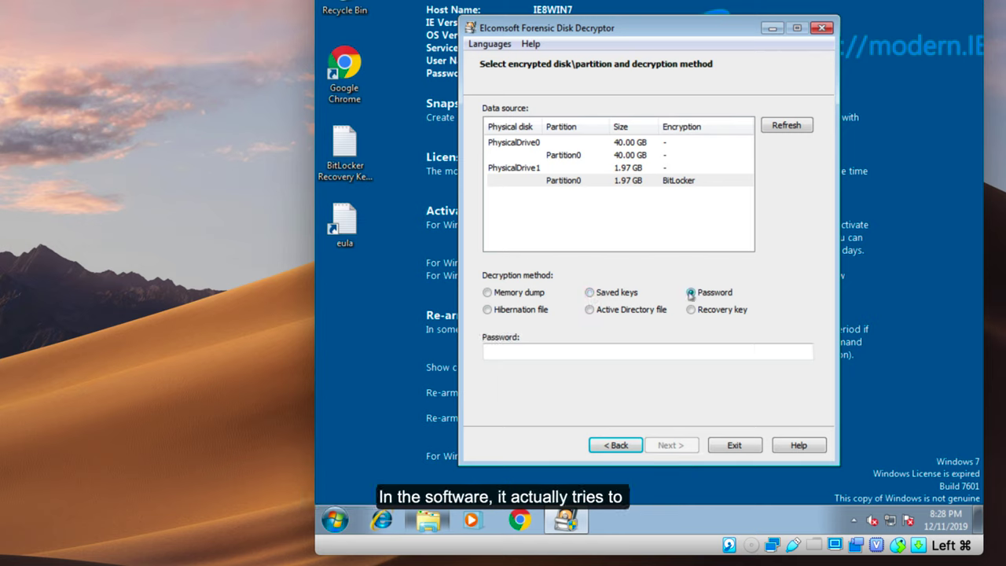
click(523, 310)
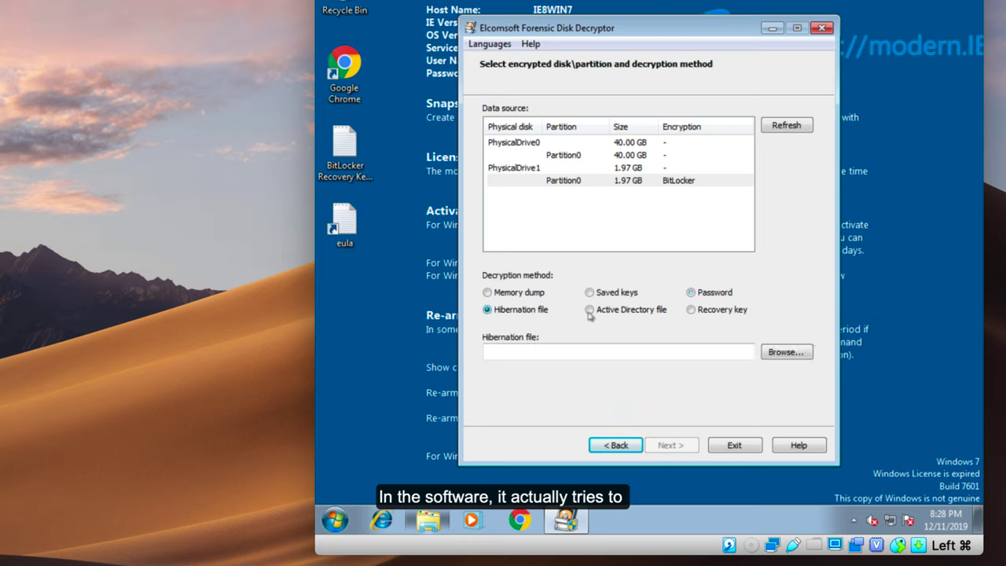
click(589, 310)
click(691, 310)
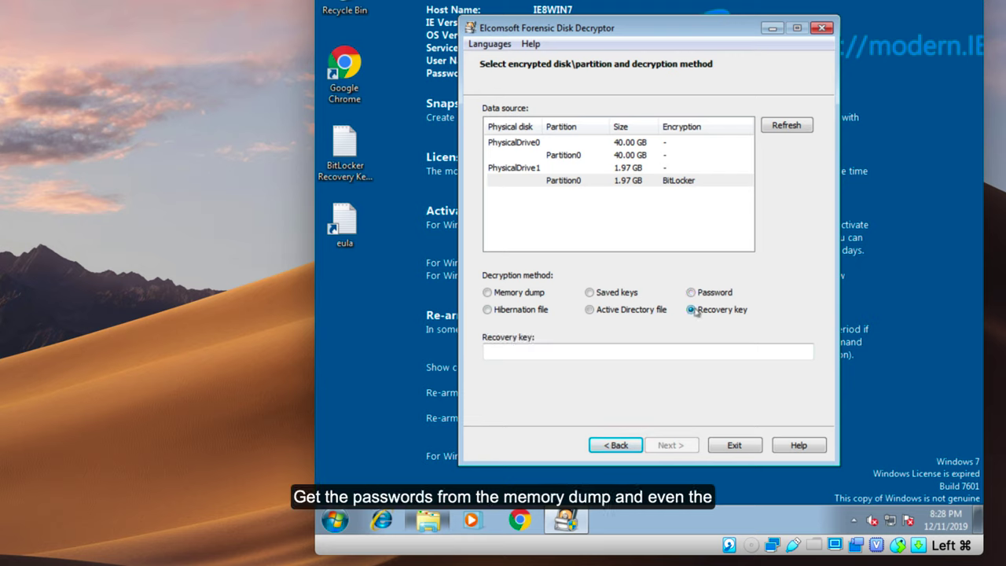
click(562, 169)
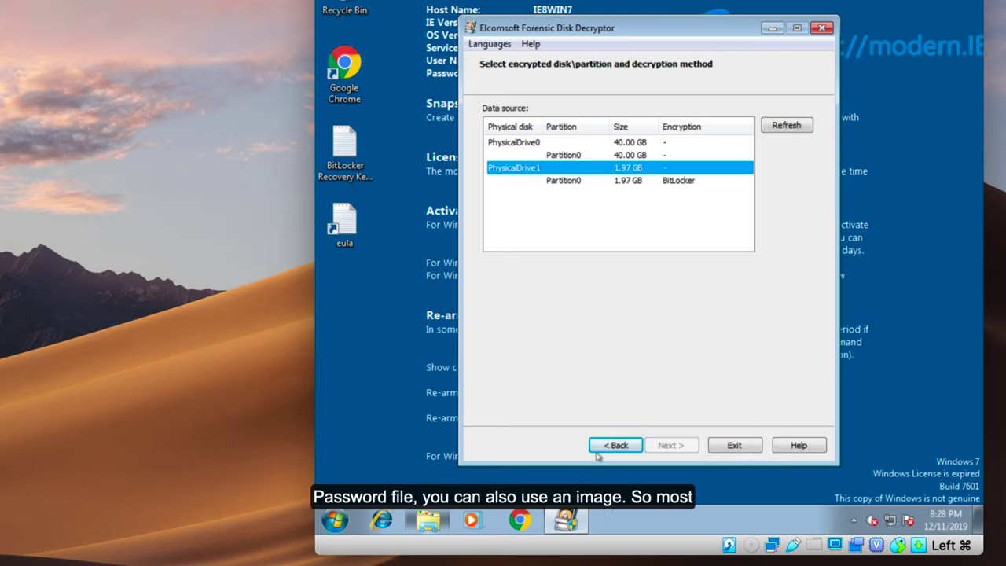
click(616, 445)
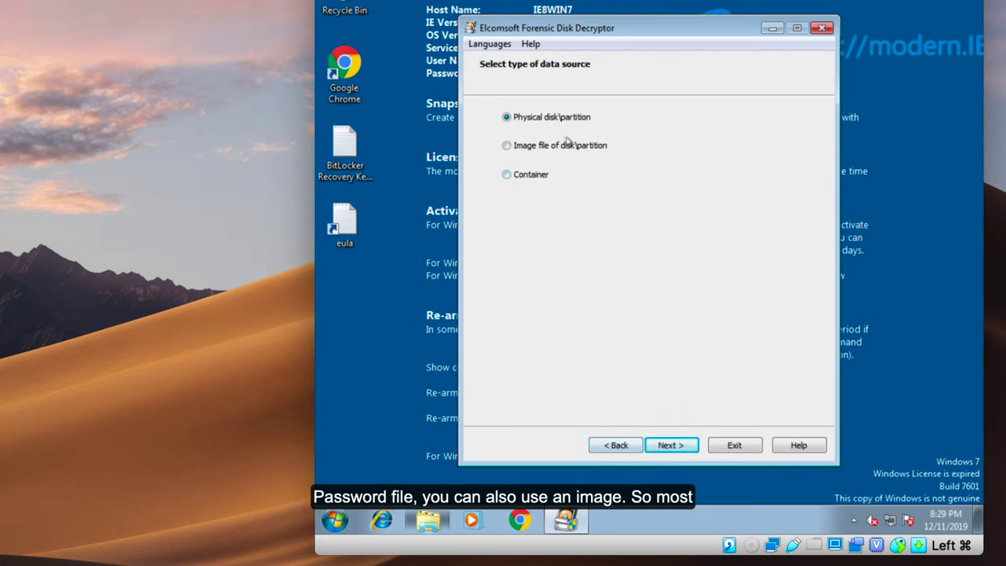
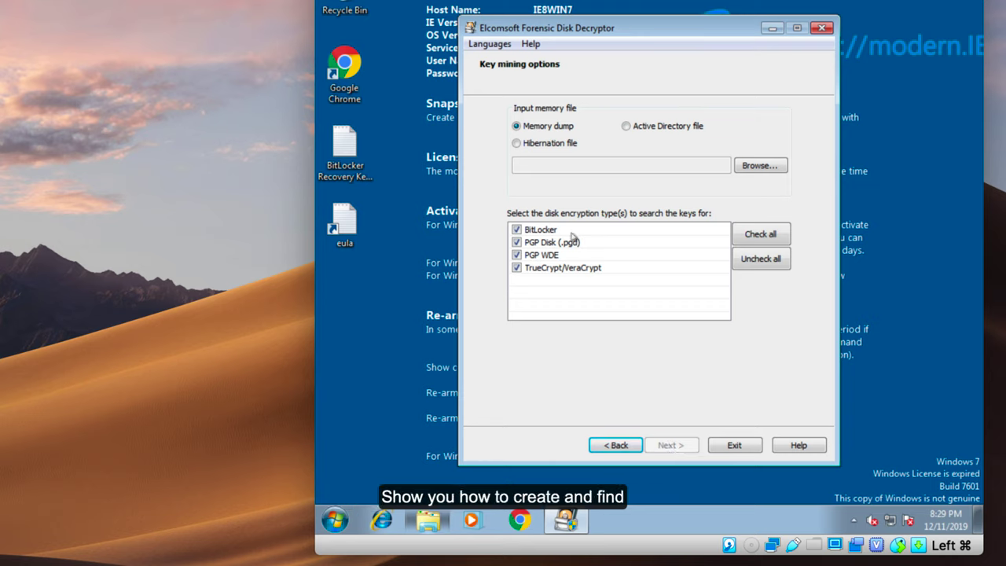
Choose preparing password-recovery data from the BitLocker partition on PhysicalDrive1
click(616, 446)
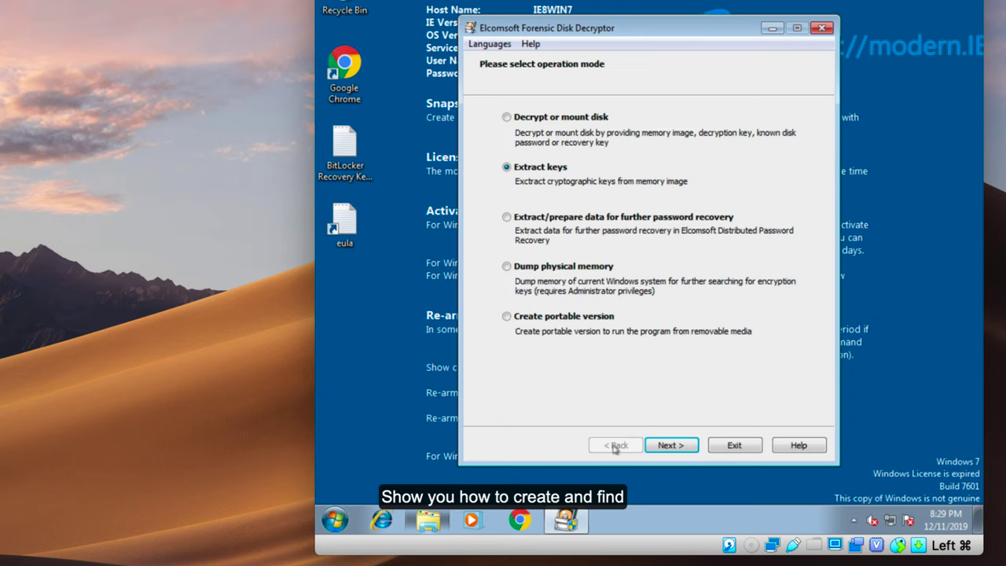
click(610, 221)
click(673, 447)
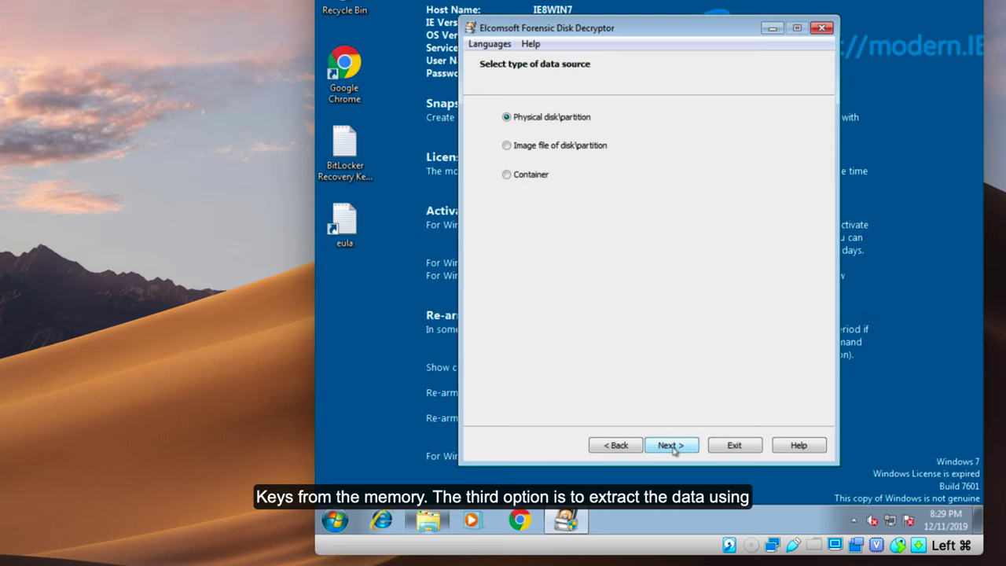
click(670, 446)
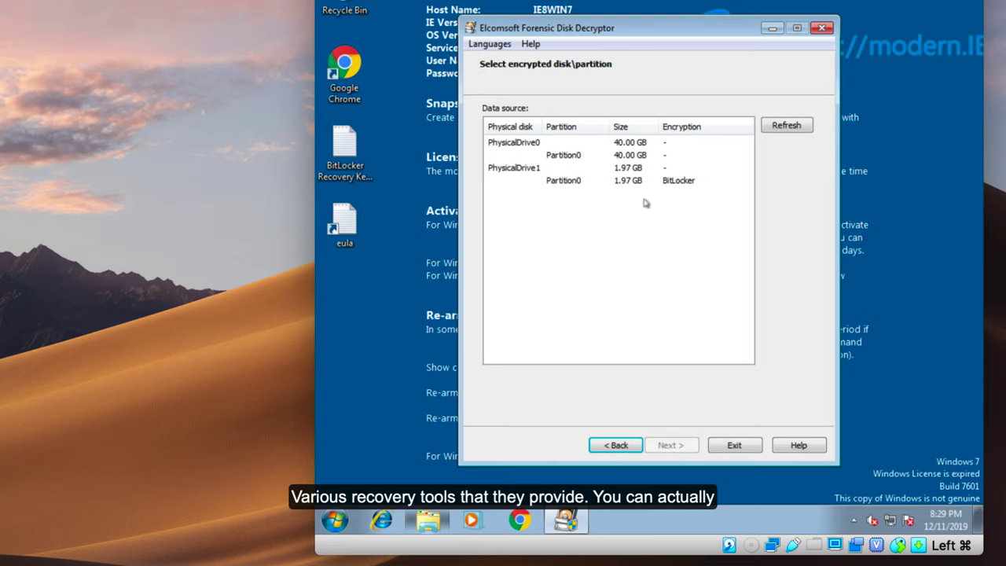
click(648, 182)
click(671, 445)
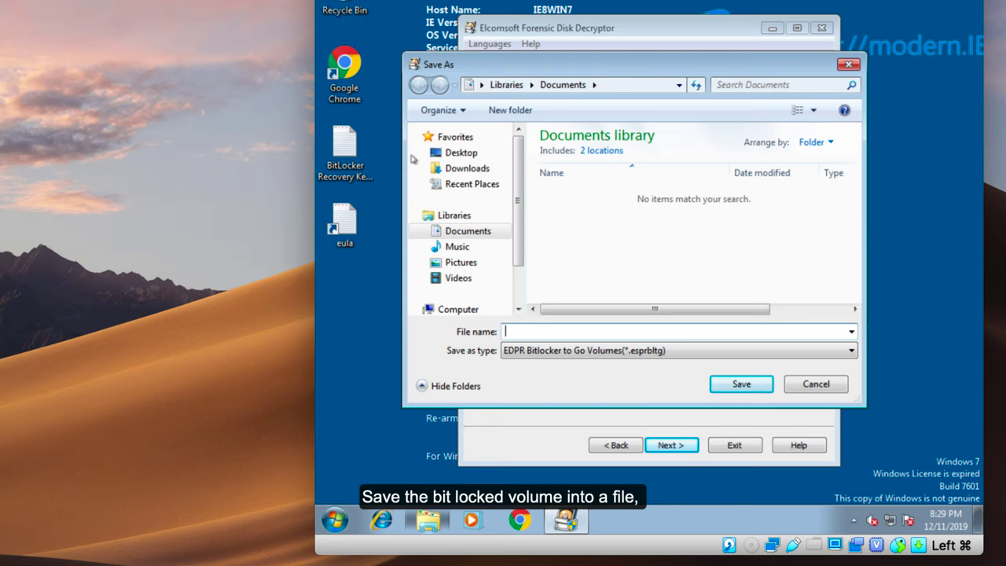
Save the extracted recovery data as Test in the Desktop folder
click(467, 155)
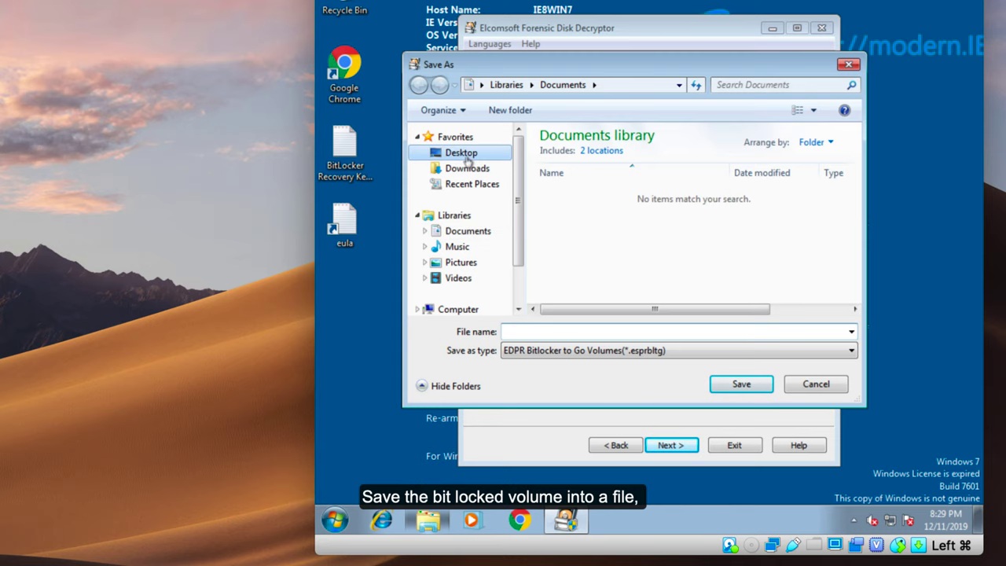
click(673, 334)
text(yrdy)
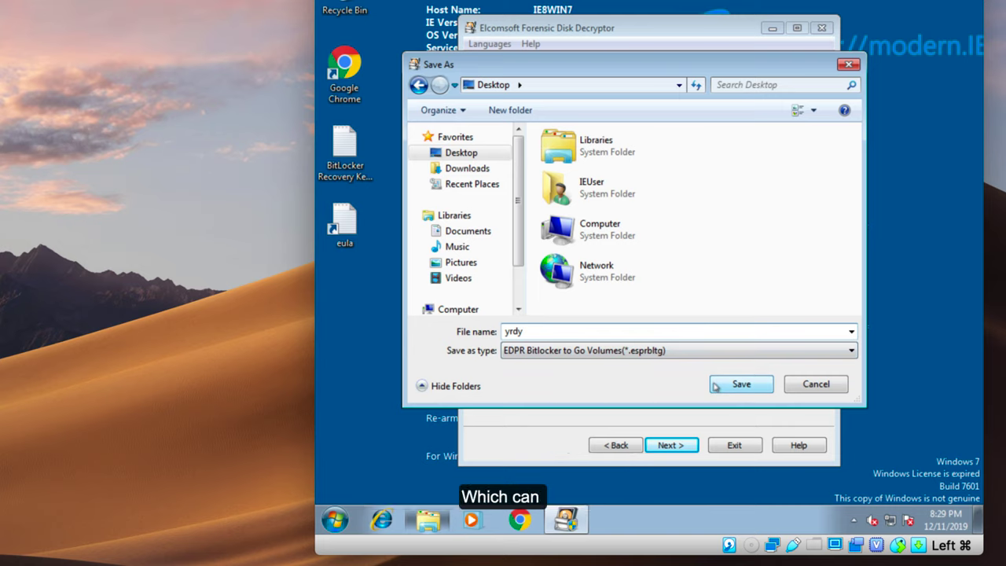
key(ctrl+a)
text(T)
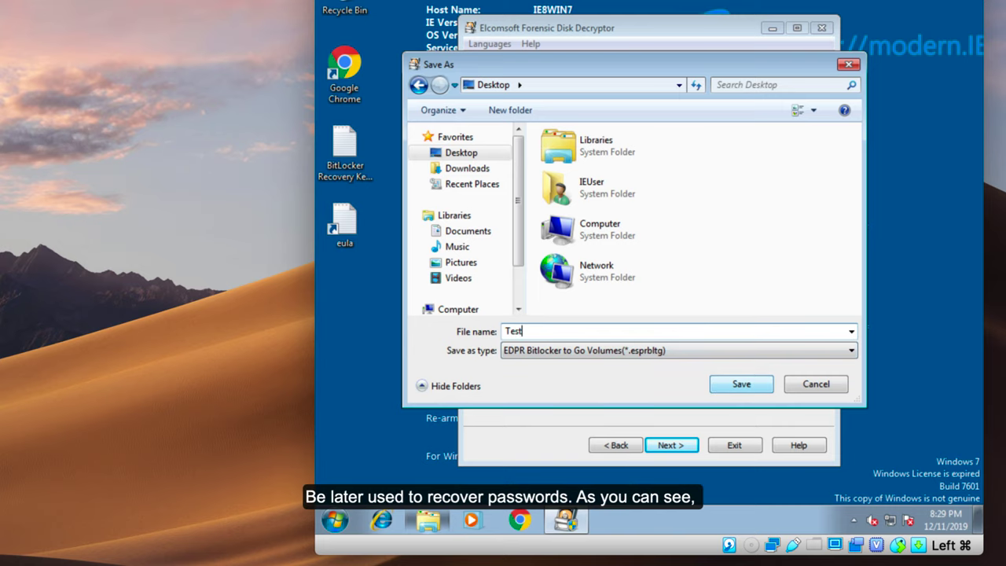
click(729, 386)
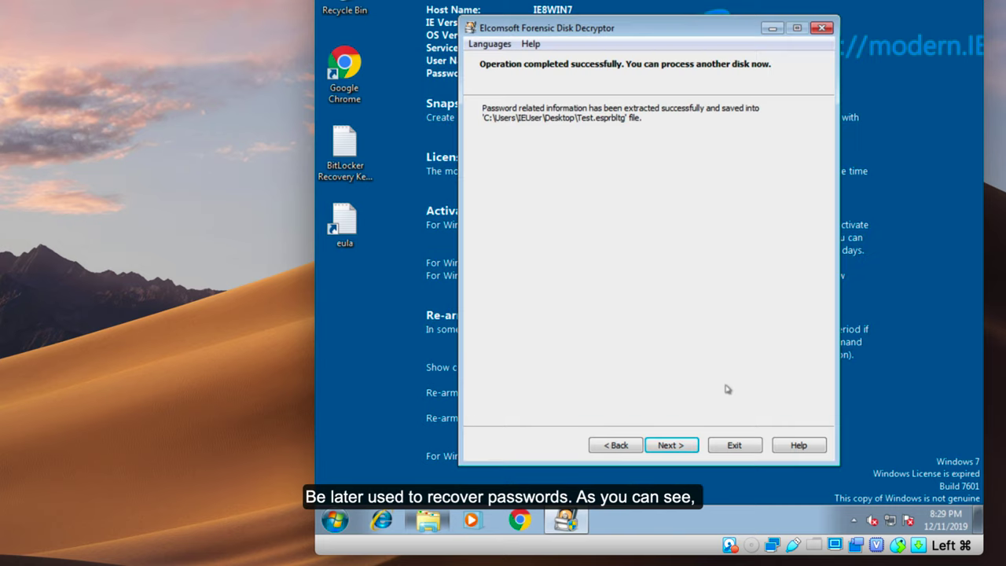
click(682, 446)
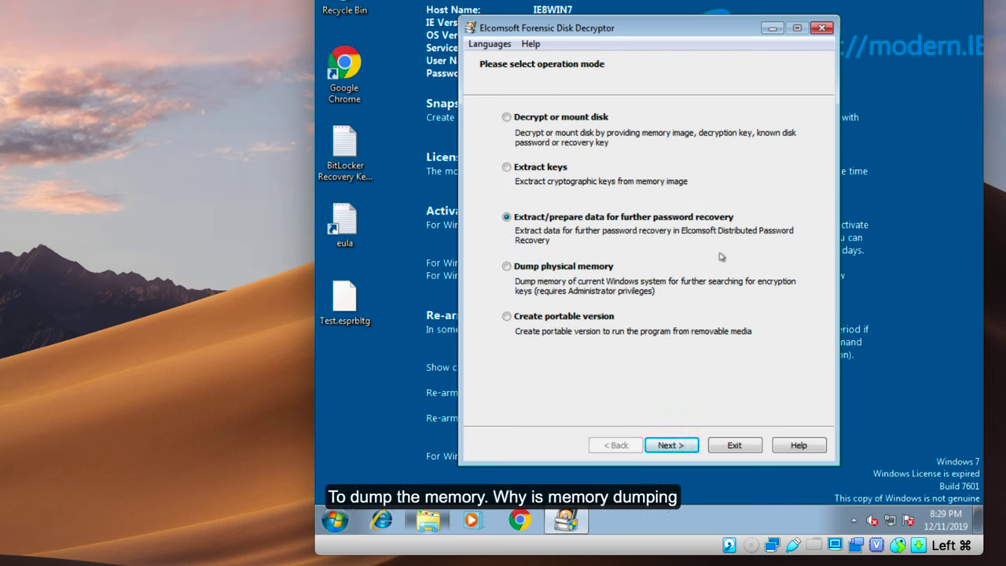
Select the Dump physical memory mode and pick the Desktop as the save location
click(593, 269)
click(668, 445)
click(772, 159)
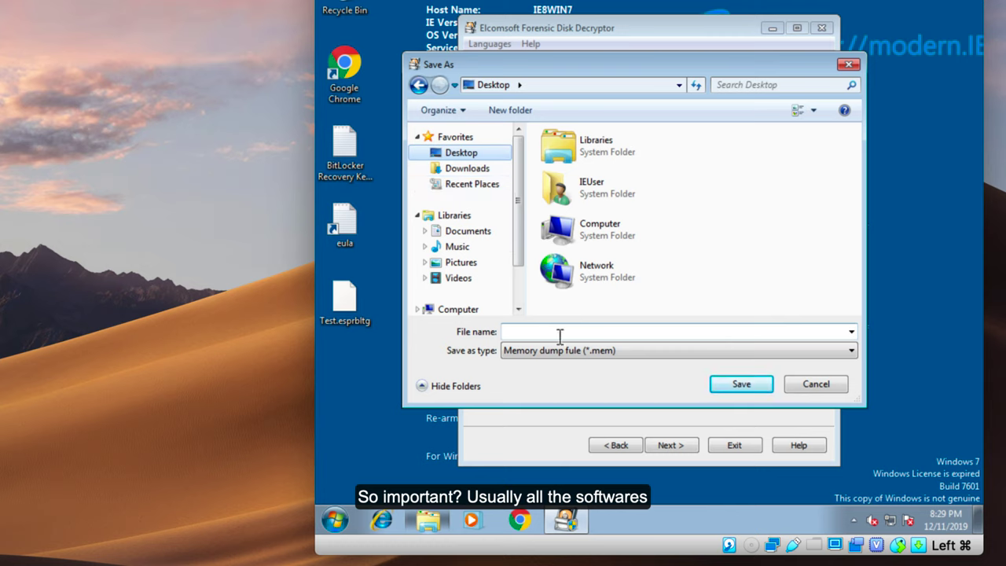
click(558, 333)
Name the dump MemoryDump and run the 1023 MB memory dump to completion
text(Memory D)
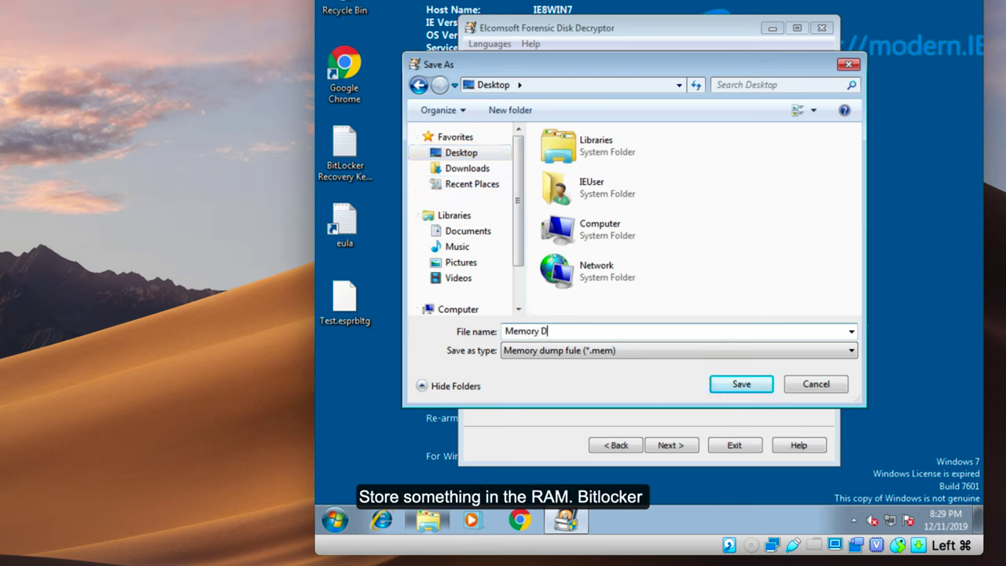
key(BackSpace)
key(BackSpace)
text(mp)
click(746, 390)
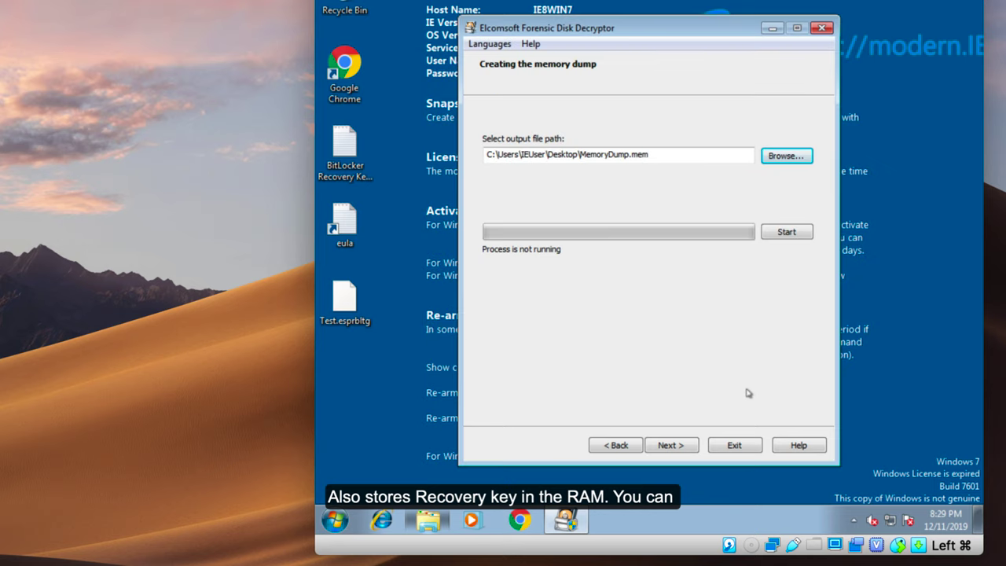
click(774, 241)
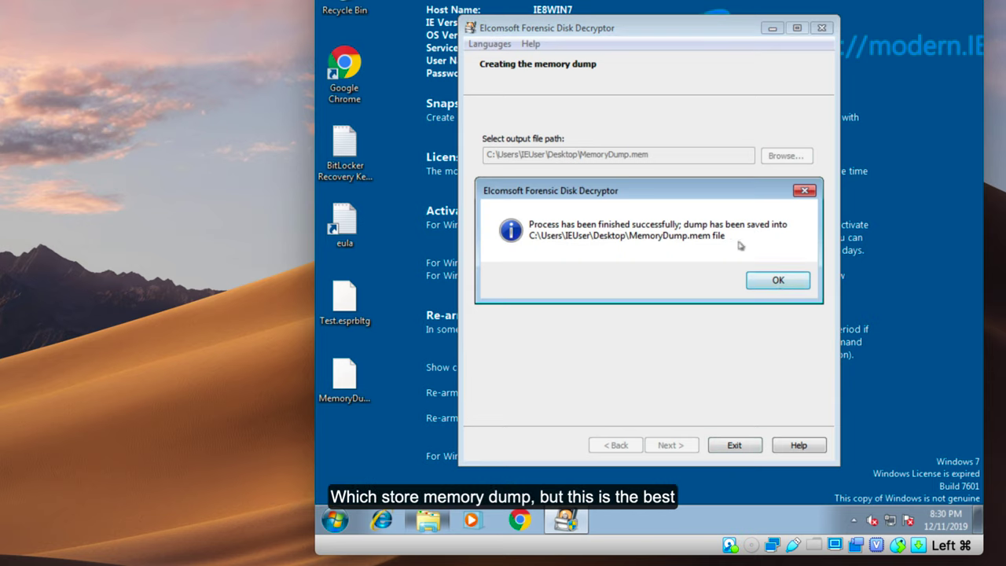
click(770, 280)
Choose Extract keys and load Desktop\MemoryDump.mem as the memory image
click(679, 445)
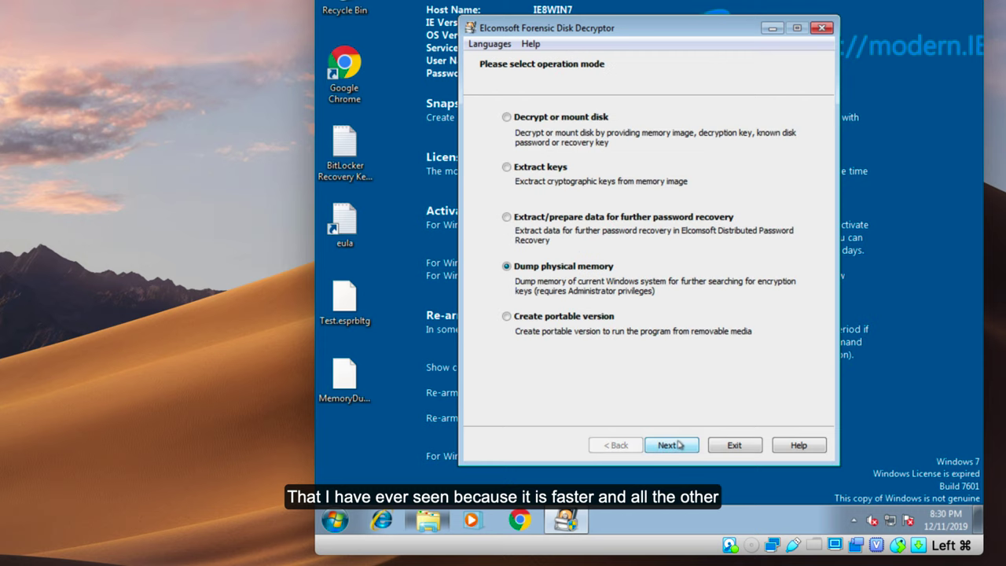
click(562, 166)
click(674, 446)
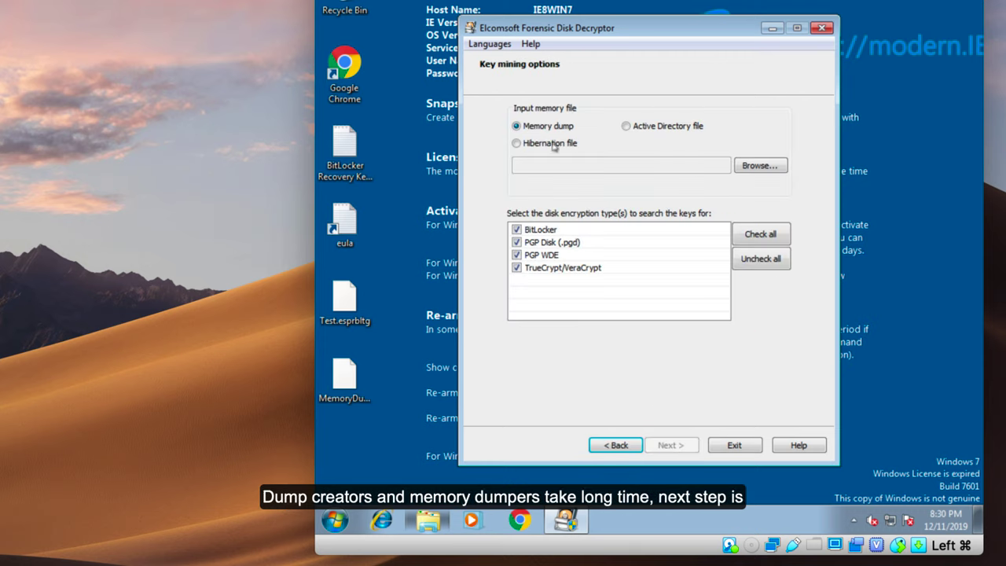
click(775, 167)
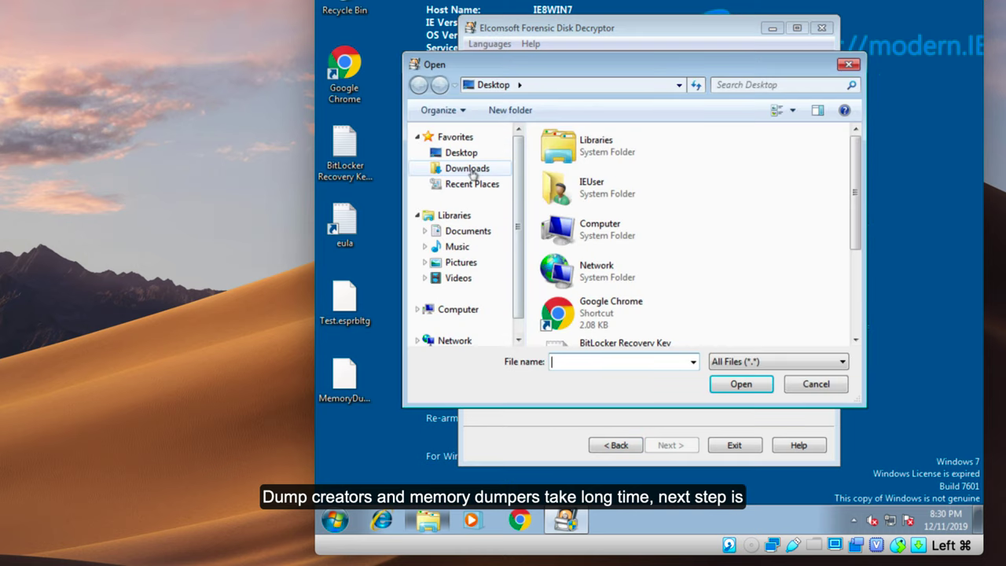
click(474, 170)
click(495, 153)
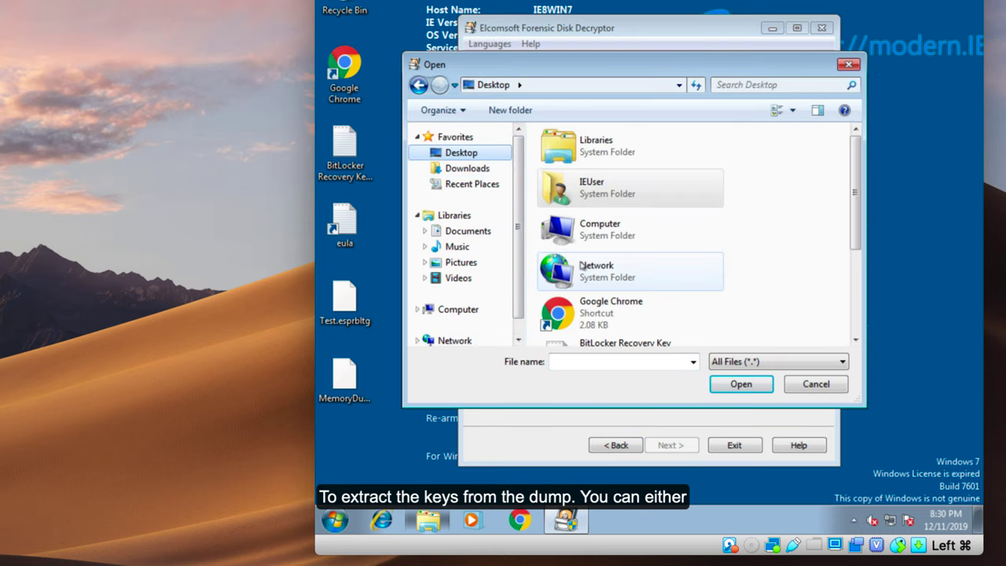
scroll(582, 267, down, 2)
click(584, 271)
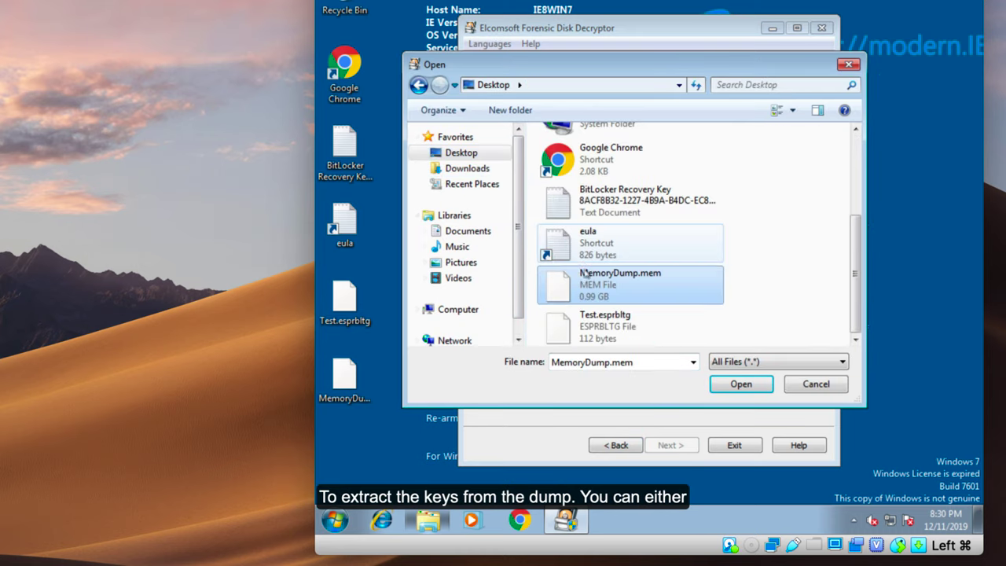
double_click(616, 292)
Search the memory dump and list the nine extracted PGP and BitLocker keys
click(666, 446)
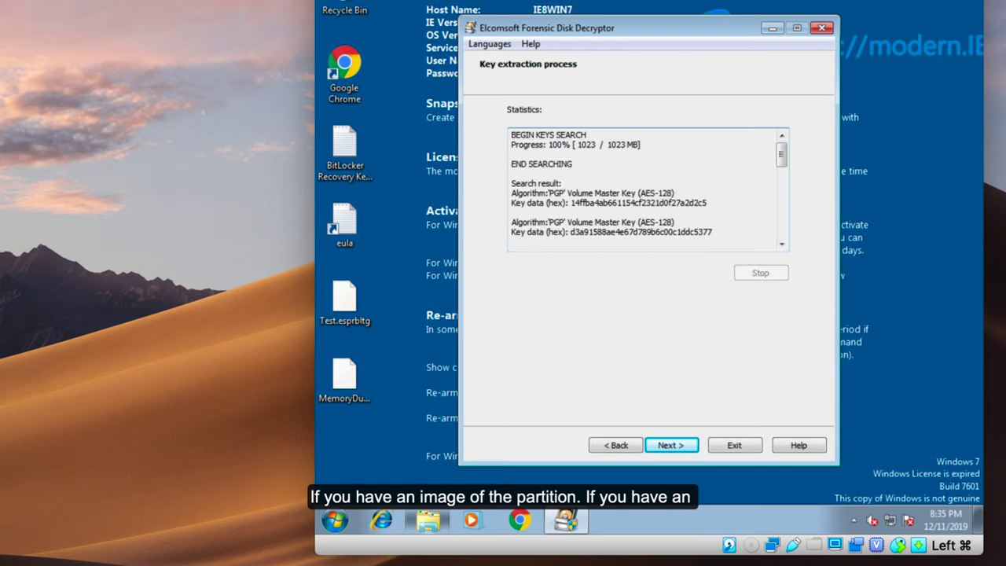
drag(782, 154, 800, 233)
click(672, 445)
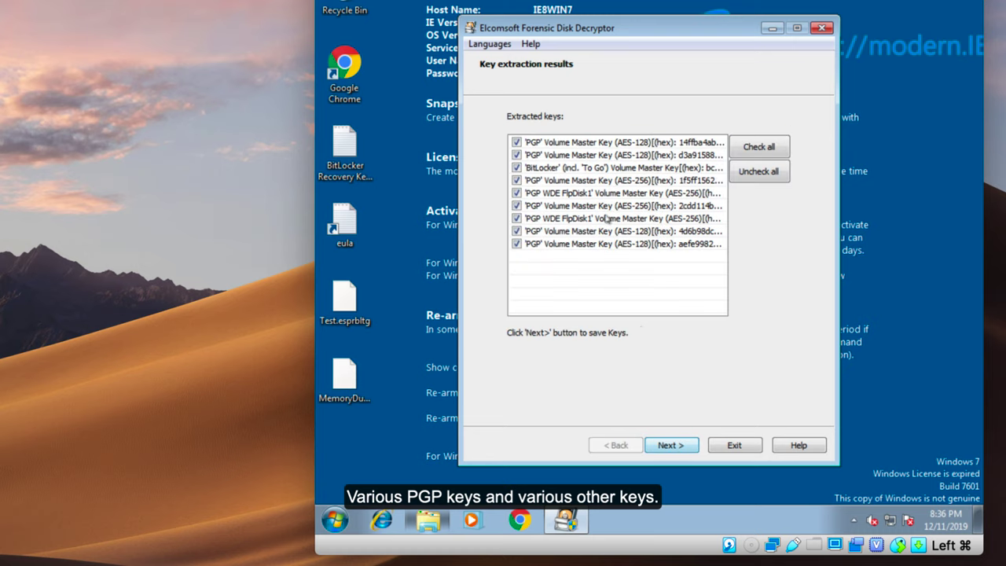
Save the extracted keys as keys.evk on the Desktop
click(677, 446)
click(465, 168)
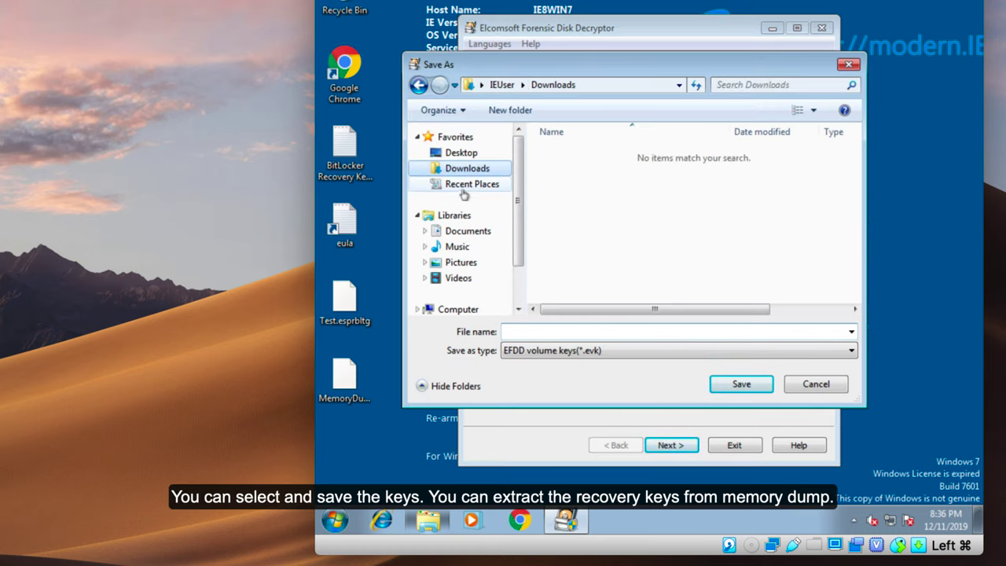
click(461, 152)
click(542, 331)
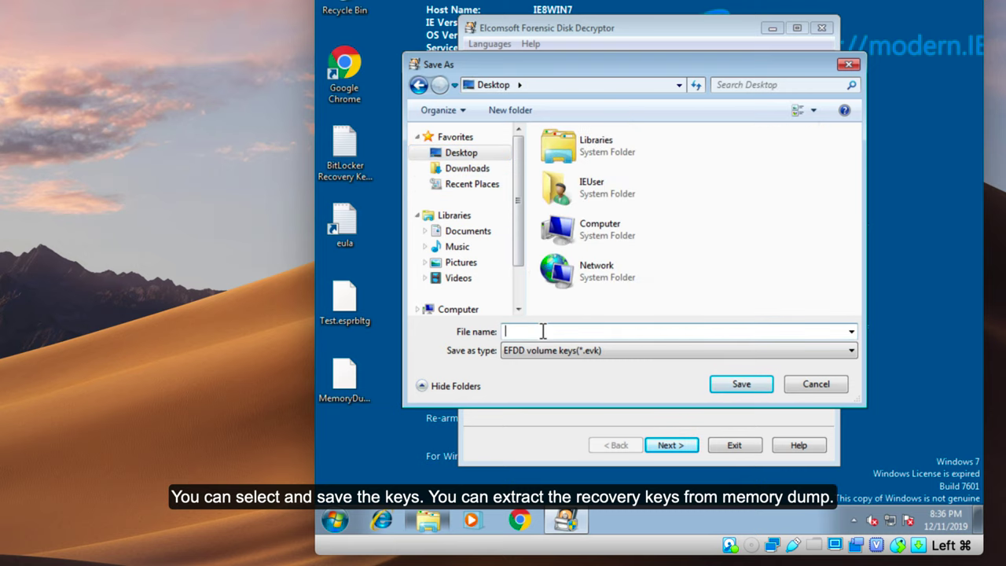
text(keys)
key(Return)
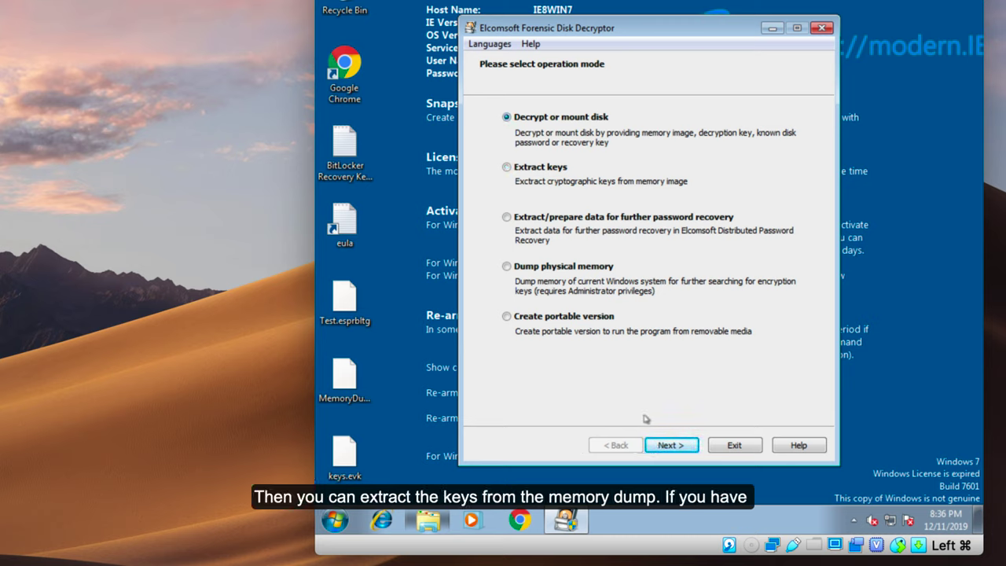
Choose decrypting a physical disk and select the 1.97 GB BitLocker partition
click(667, 445)
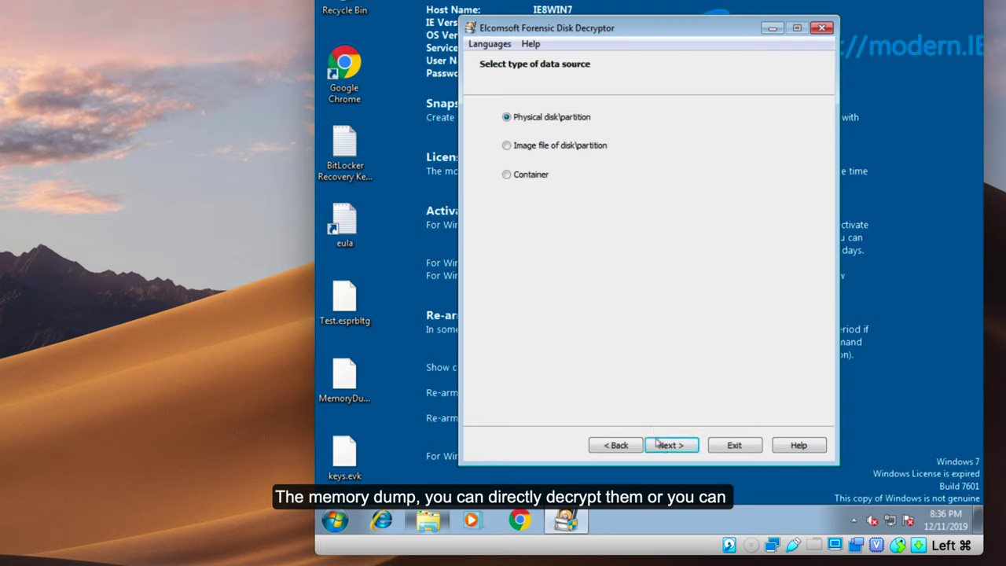
click(667, 445)
click(578, 182)
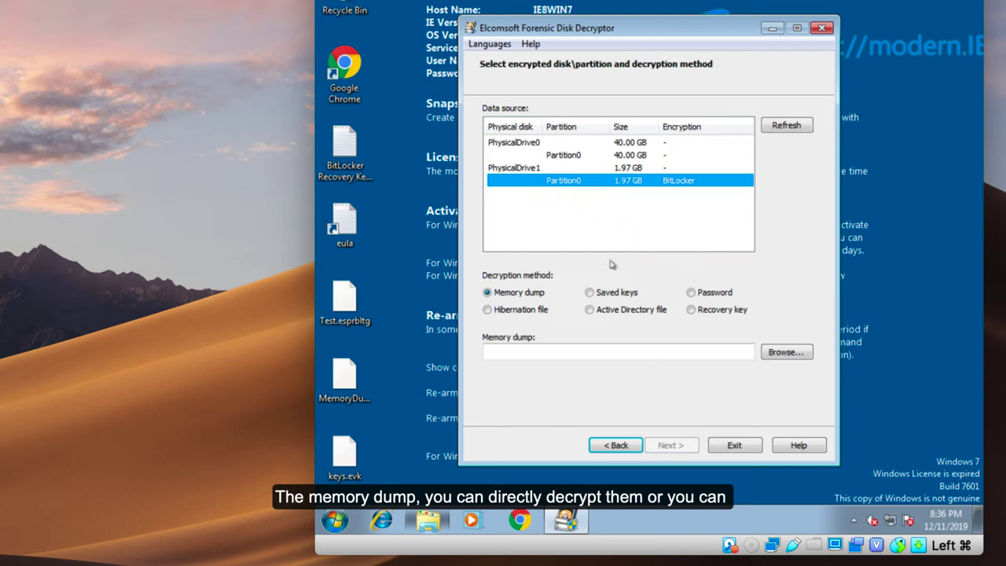
Use Saved keys with Desktop\keys.evk to find the partition's decryption key
click(693, 310)
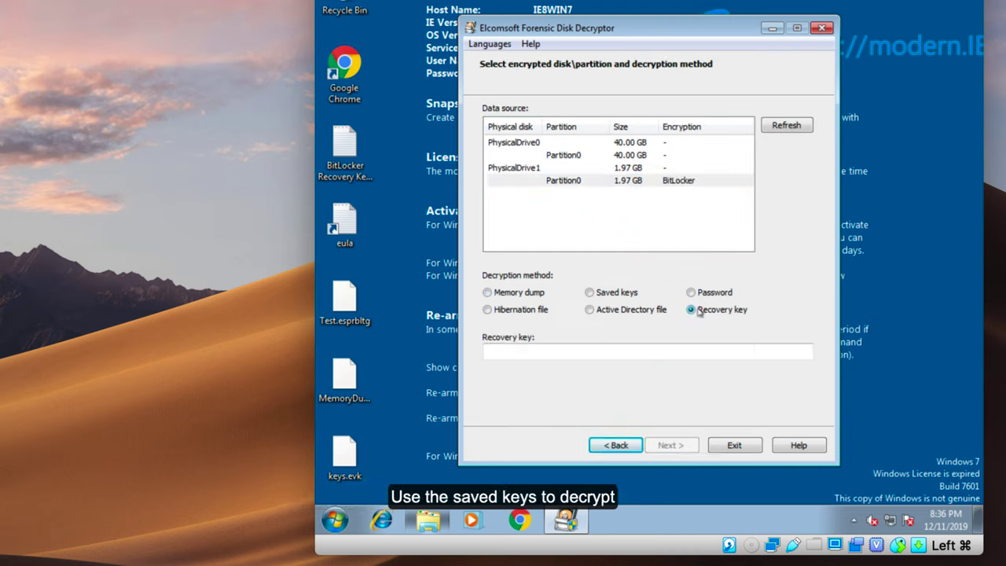
click(488, 309)
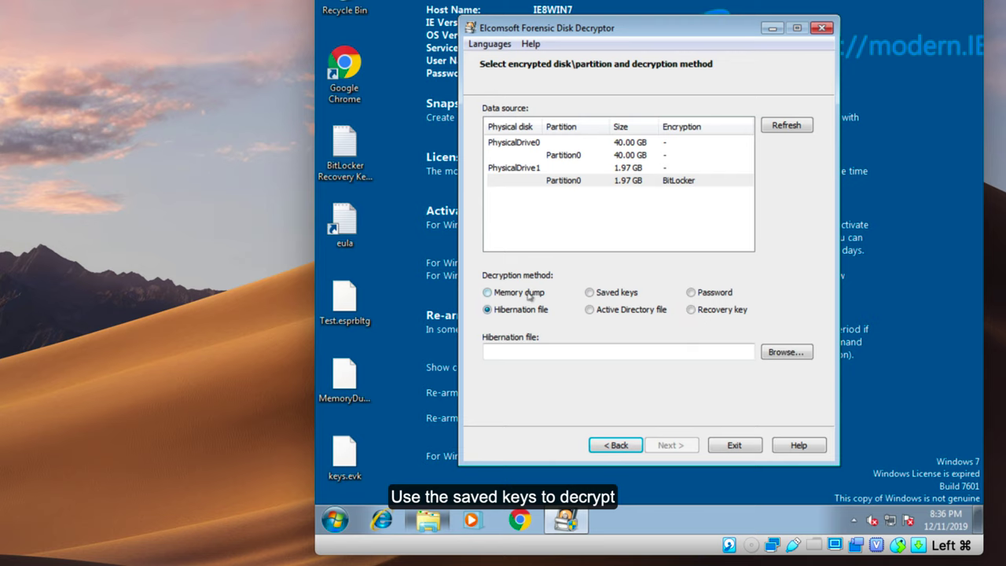
click(590, 293)
click(779, 355)
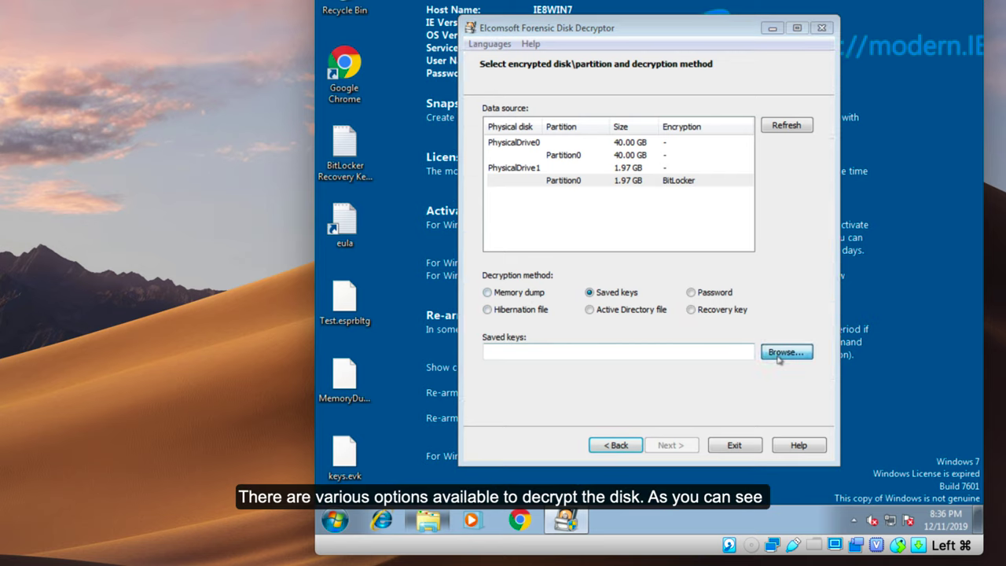
click(639, 327)
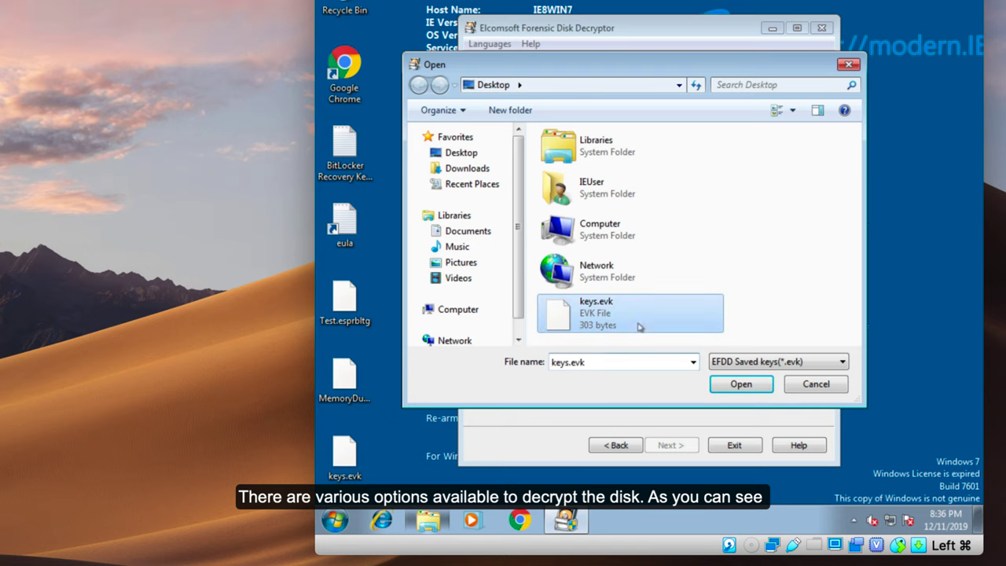
double_click(636, 324)
click(672, 444)
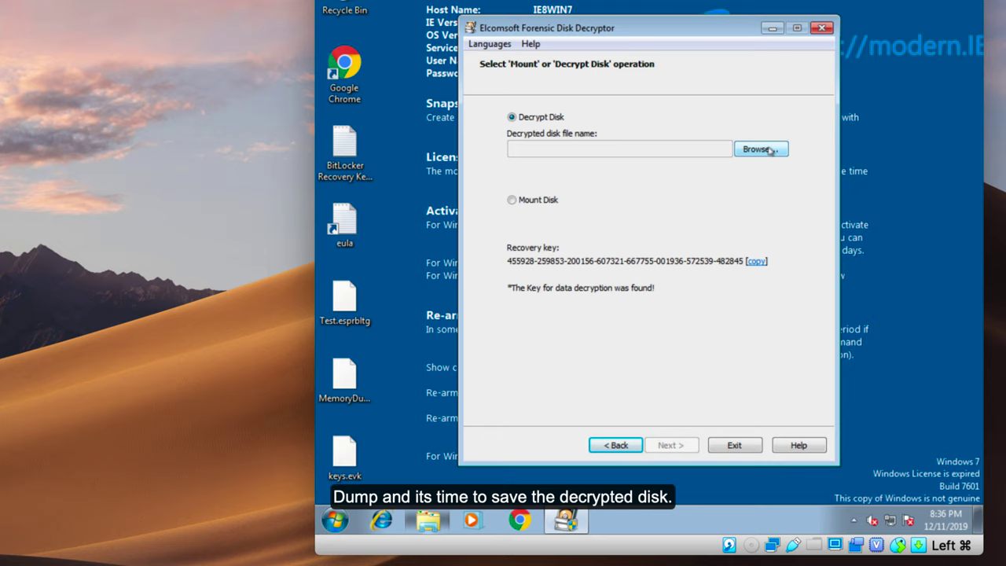
Choose Mount Disk, mount the partition as drive G, and allow access through Windows Firewall
click(541, 203)
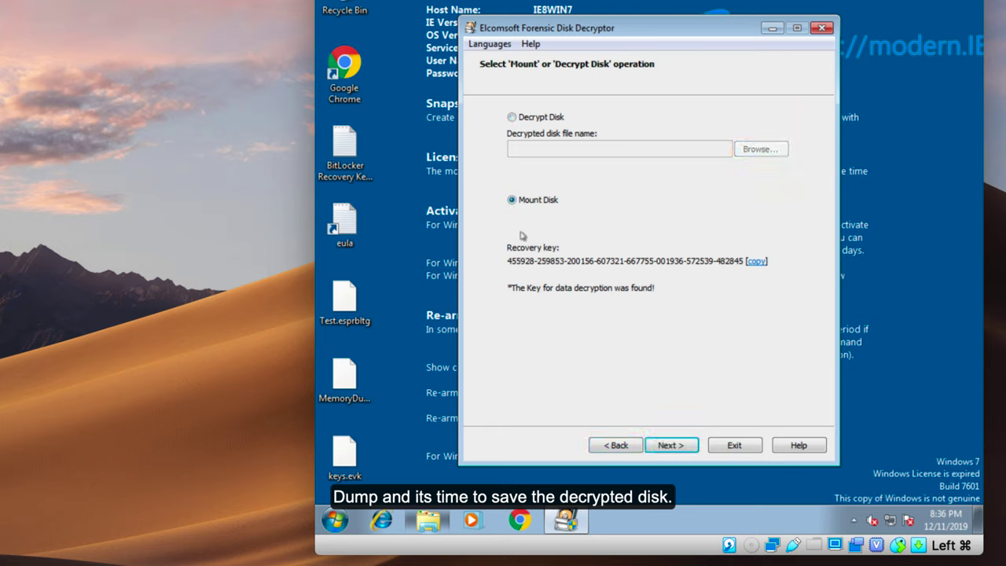
click(665, 446)
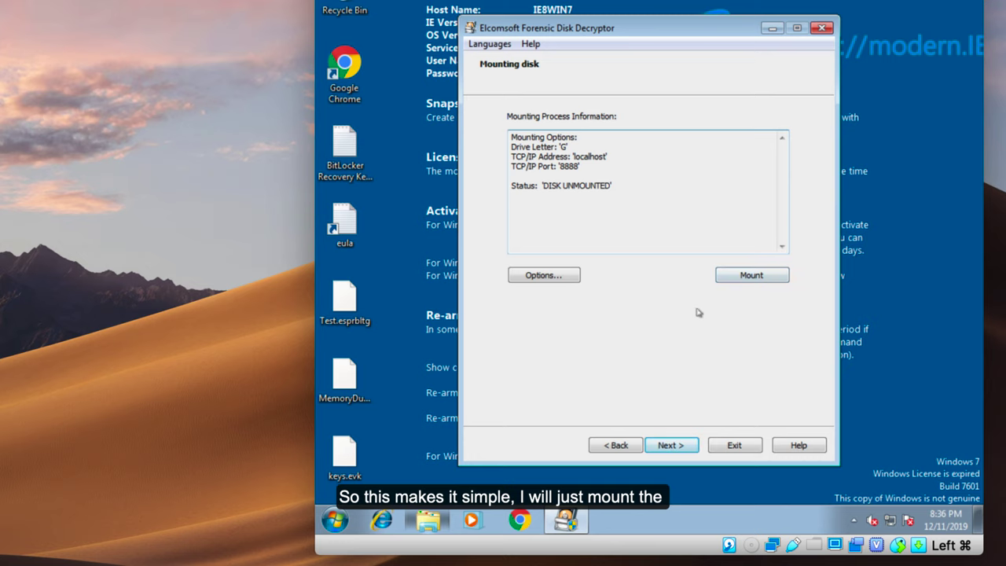
click(744, 275)
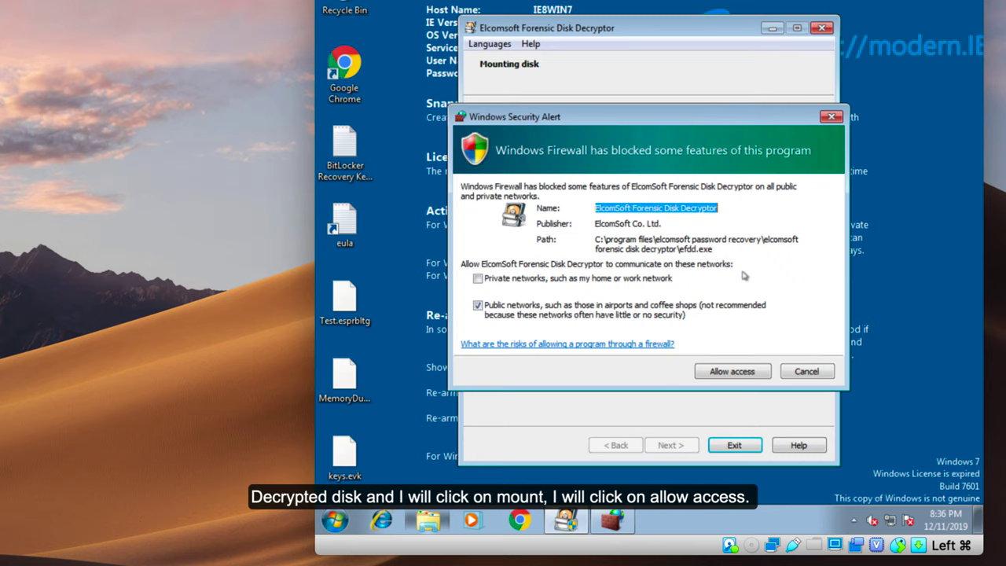
click(729, 371)
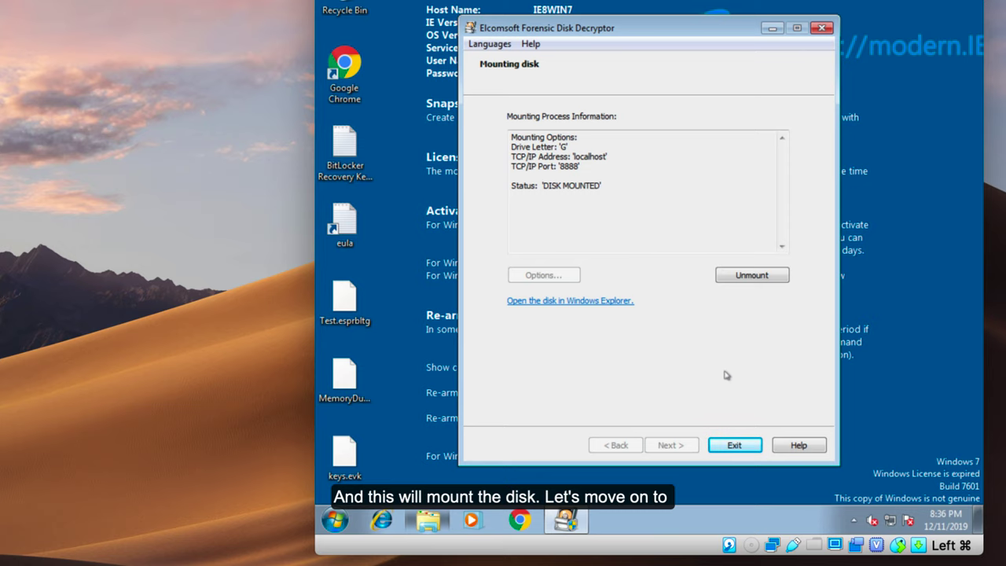
Open Computer in Explorer and browse the Bitlocker (G:) drive's three MP3 files
click(428, 519)
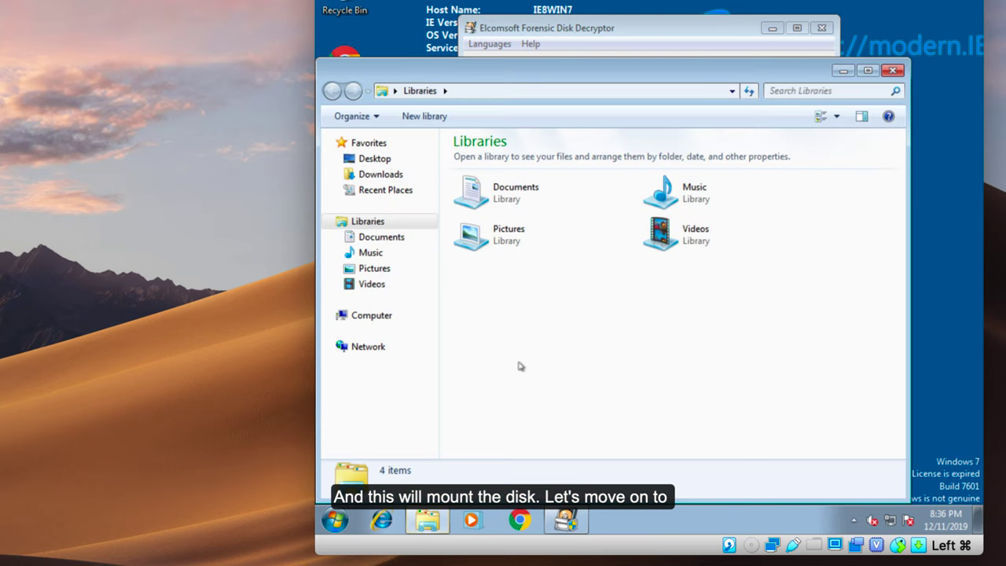
click(376, 315)
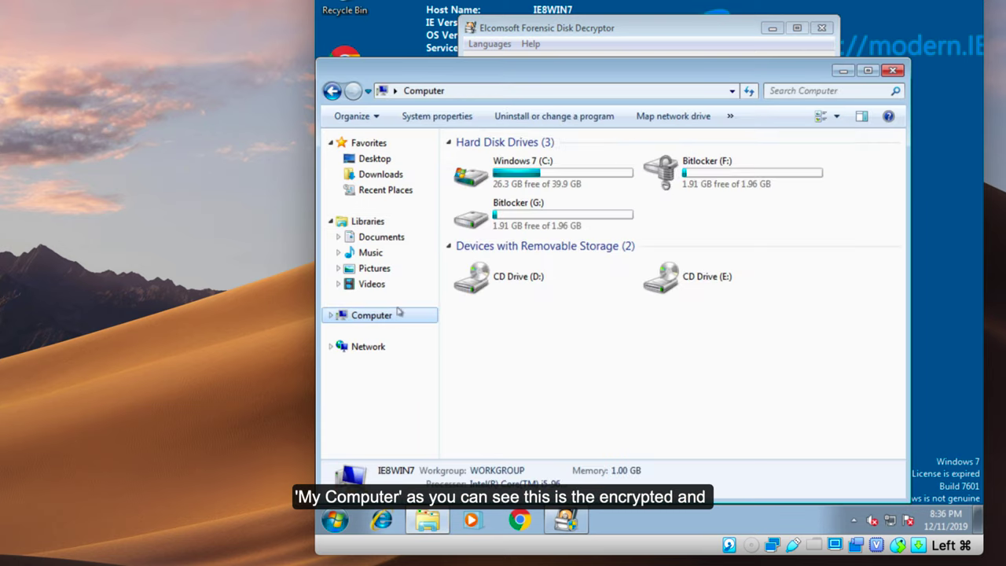
click(550, 216)
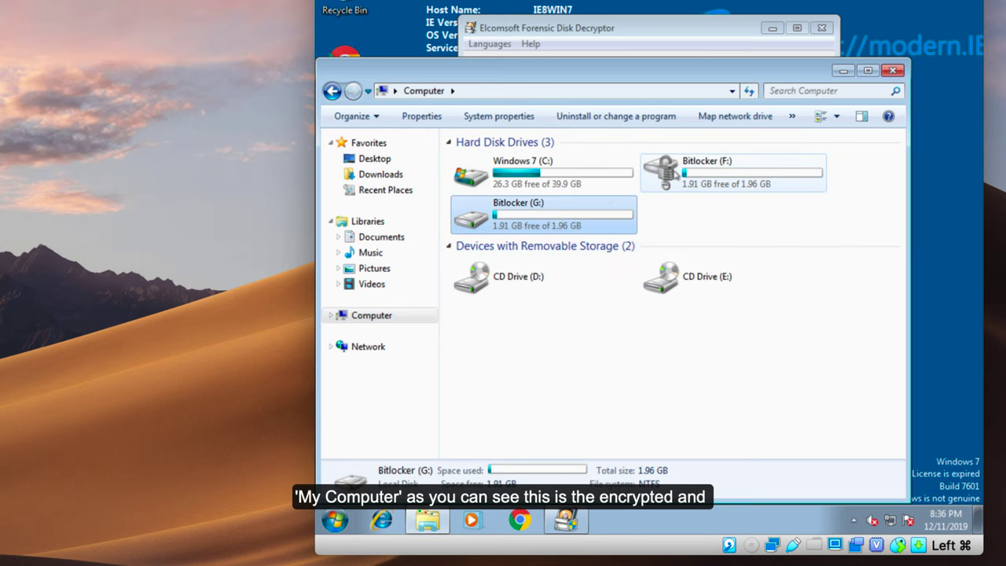
click(654, 179)
double_click(557, 228)
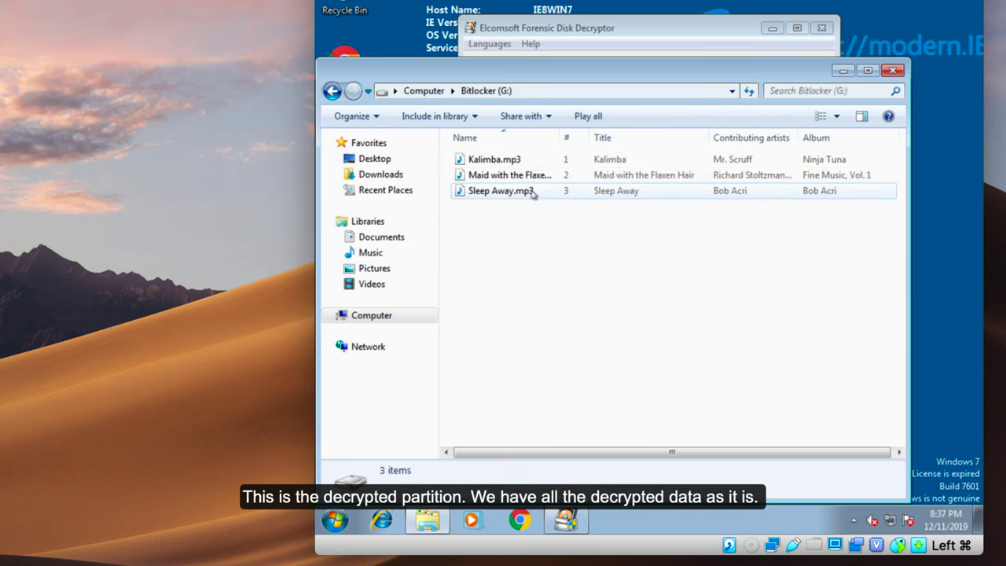
click(331, 90)
click(660, 174)
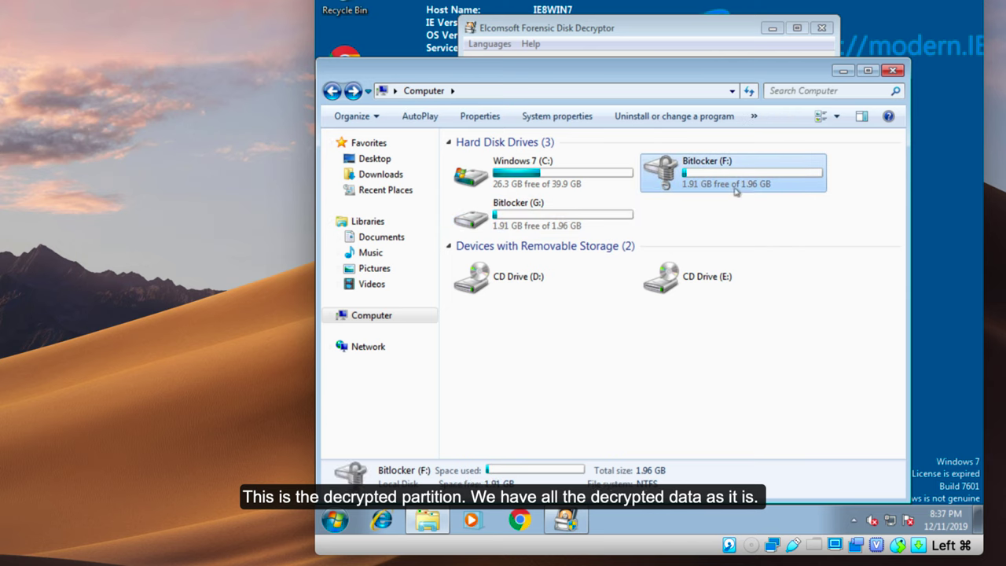
Close Explorer and exit Elcomsoft Forensic Disk Decryptor, confirming with Yes
click(892, 71)
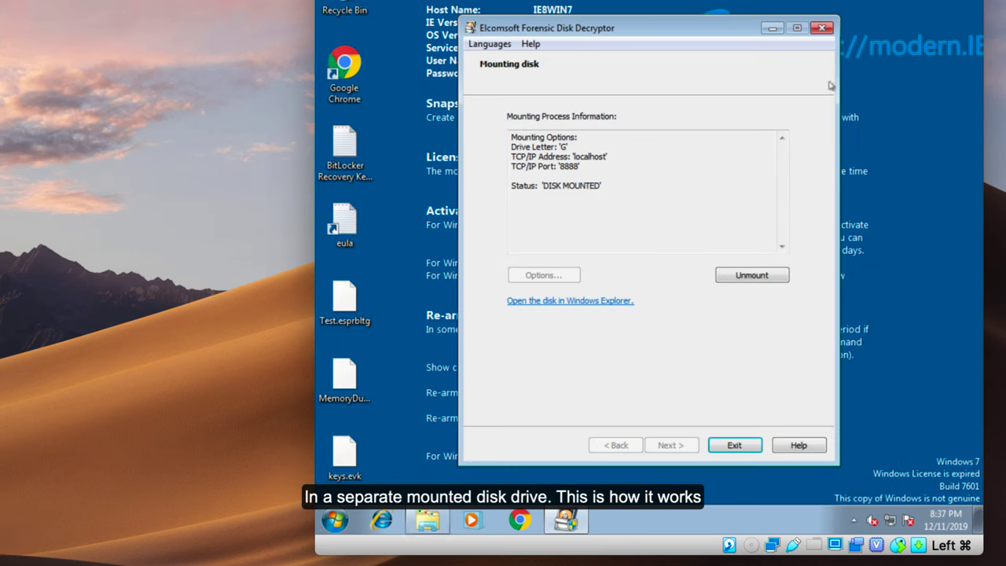
click(734, 444)
click(660, 281)
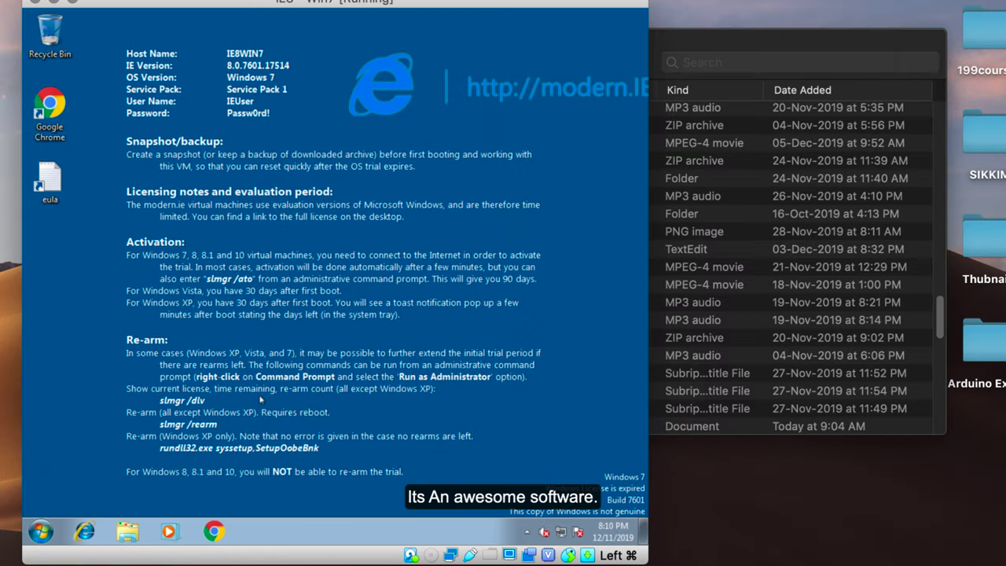
Open Computer from the Start menu and look over the drives and the C: drive's properties
click(41, 532)
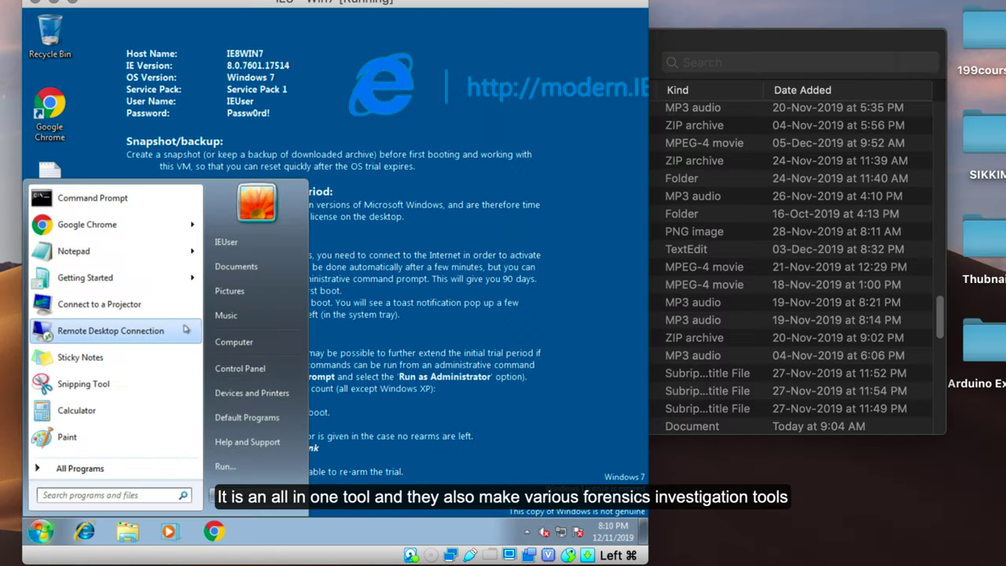
click(220, 343)
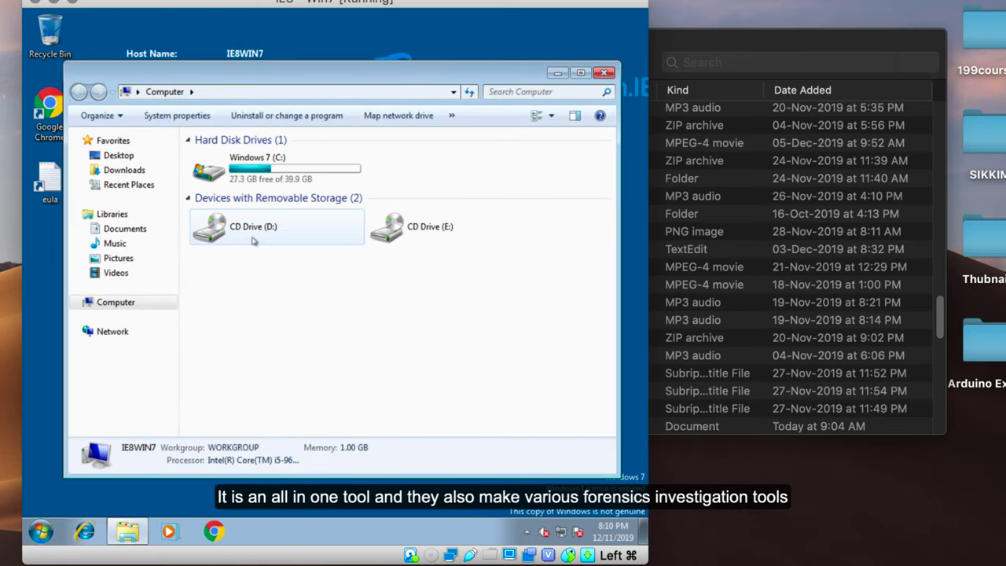
double_click(413, 228)
click(418, 292)
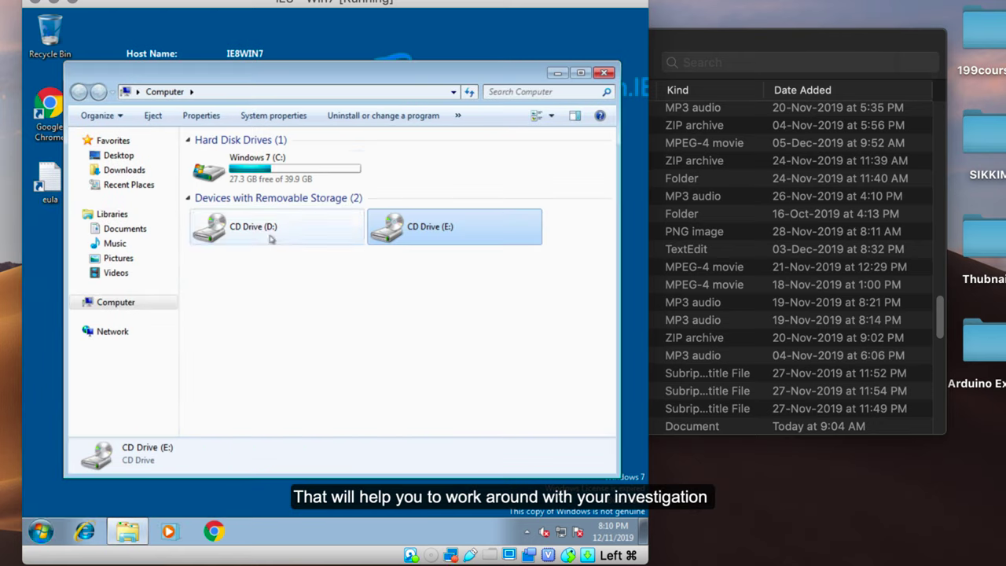
double_click(259, 162)
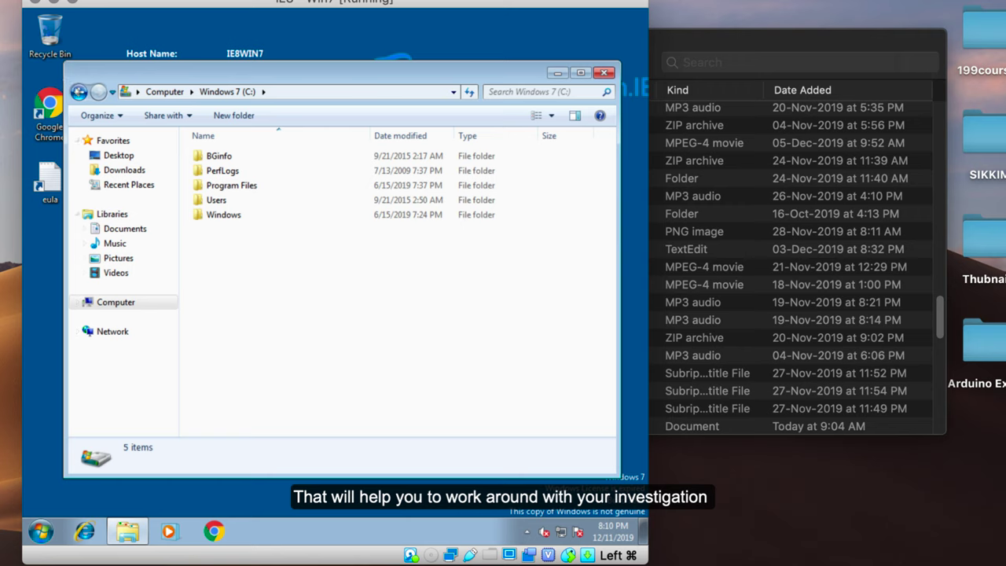
key(BackSpace)
right_click(222, 163)
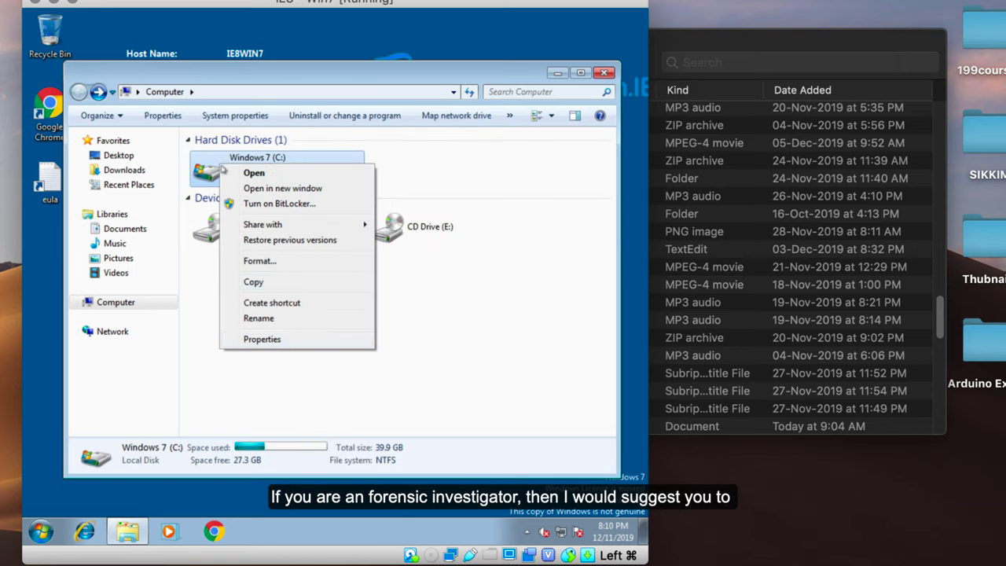
click(262, 339)
key(Escape)
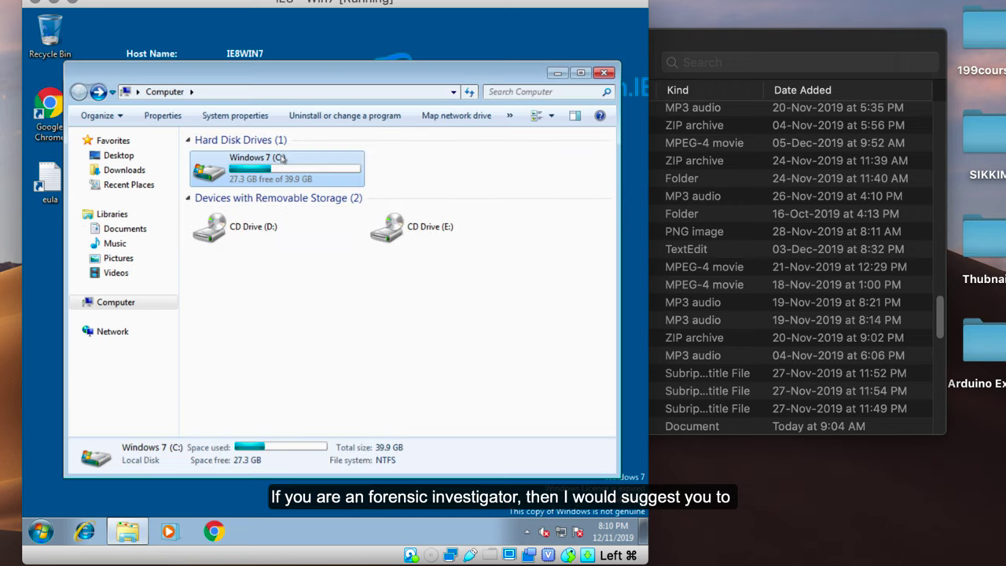
Try Turn on BitLocker for Windows 7 (C:) and view BitLocker's system requirements
right_click(281, 158)
click(311, 196)
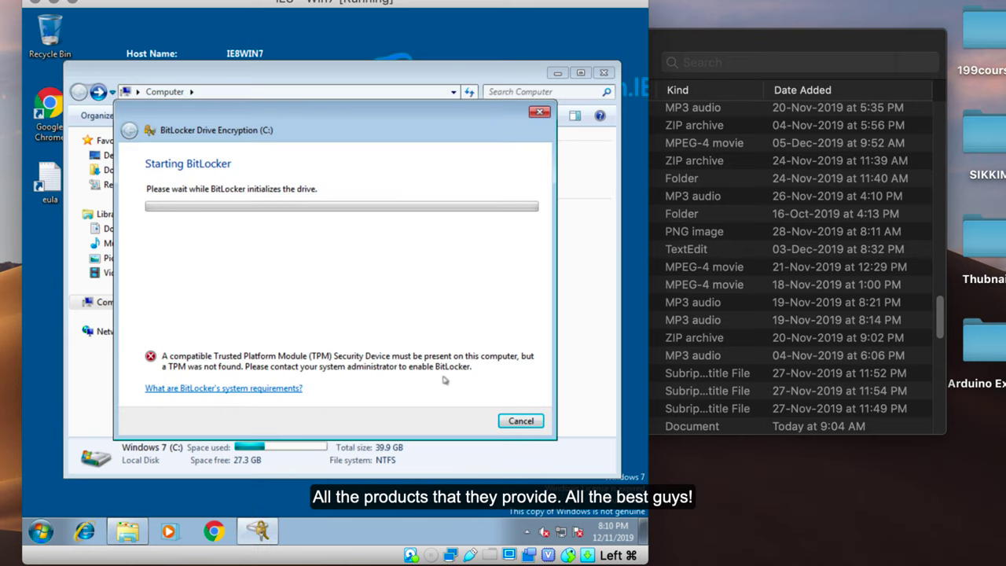
click(284, 391)
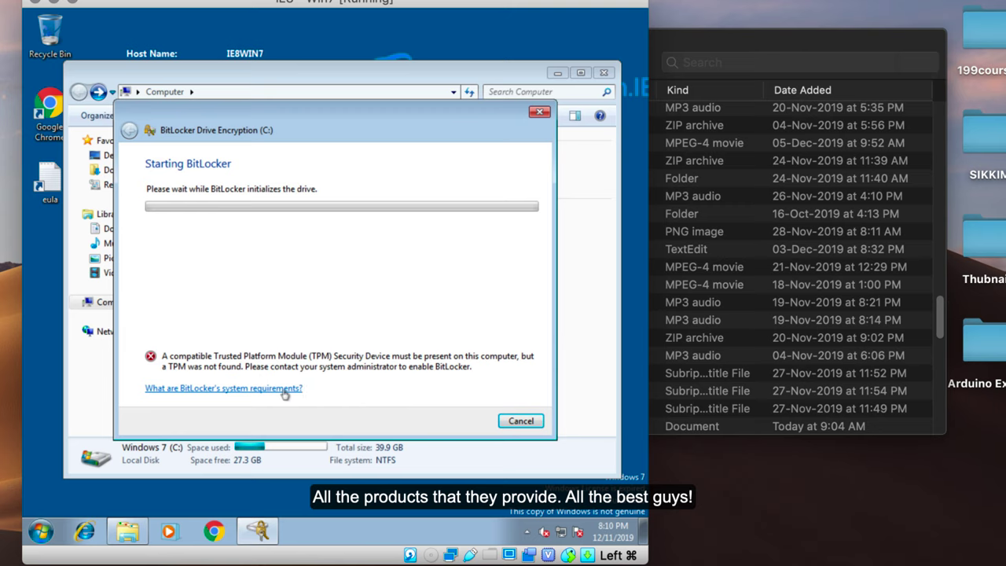